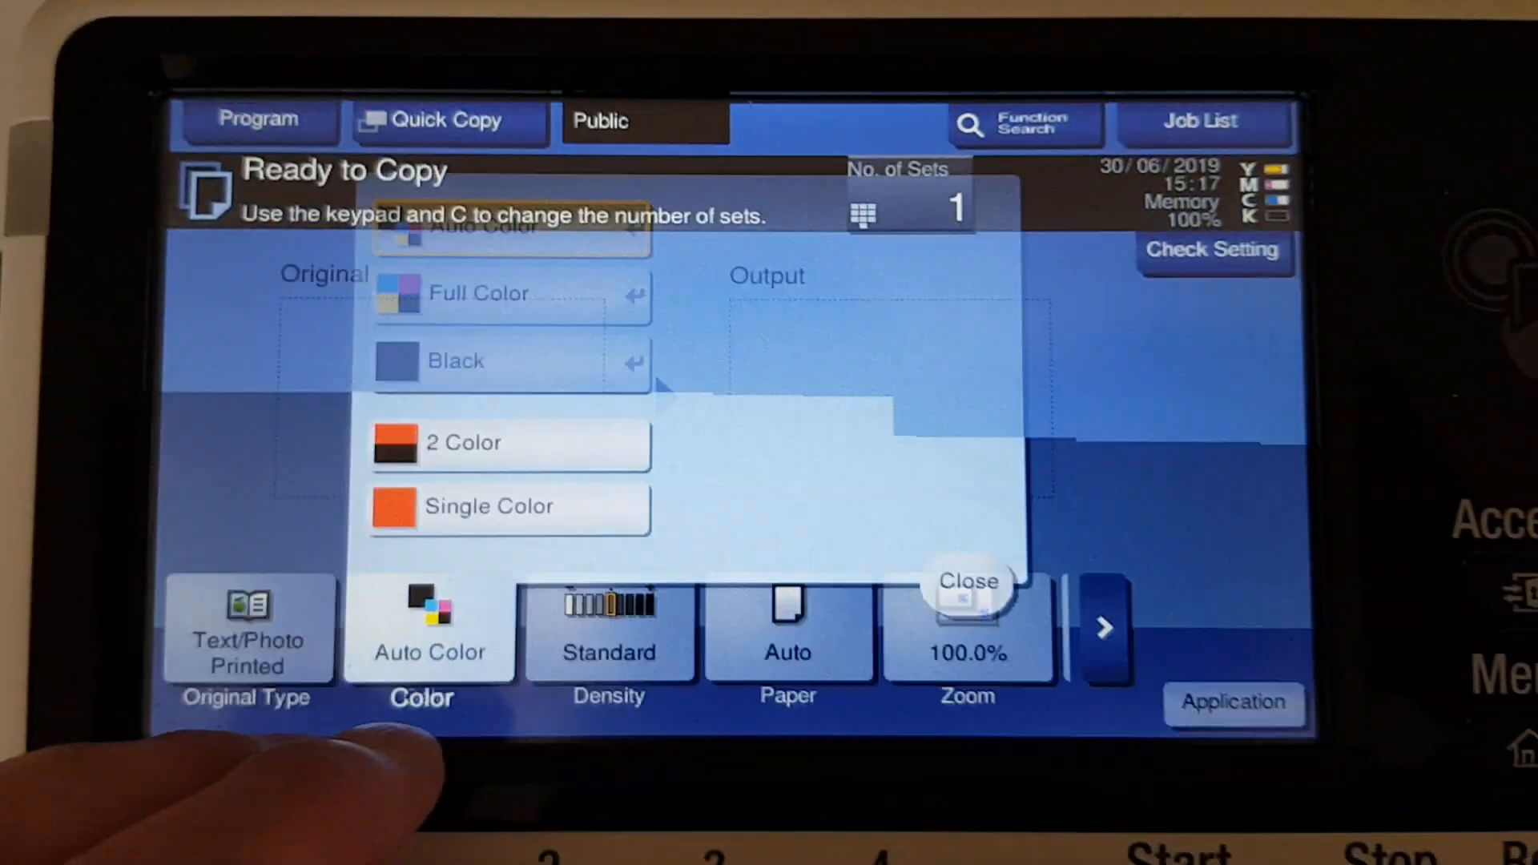
# Choose full-colour copying on A4 paper from tray 1.
pyautogui.click(465, 257)
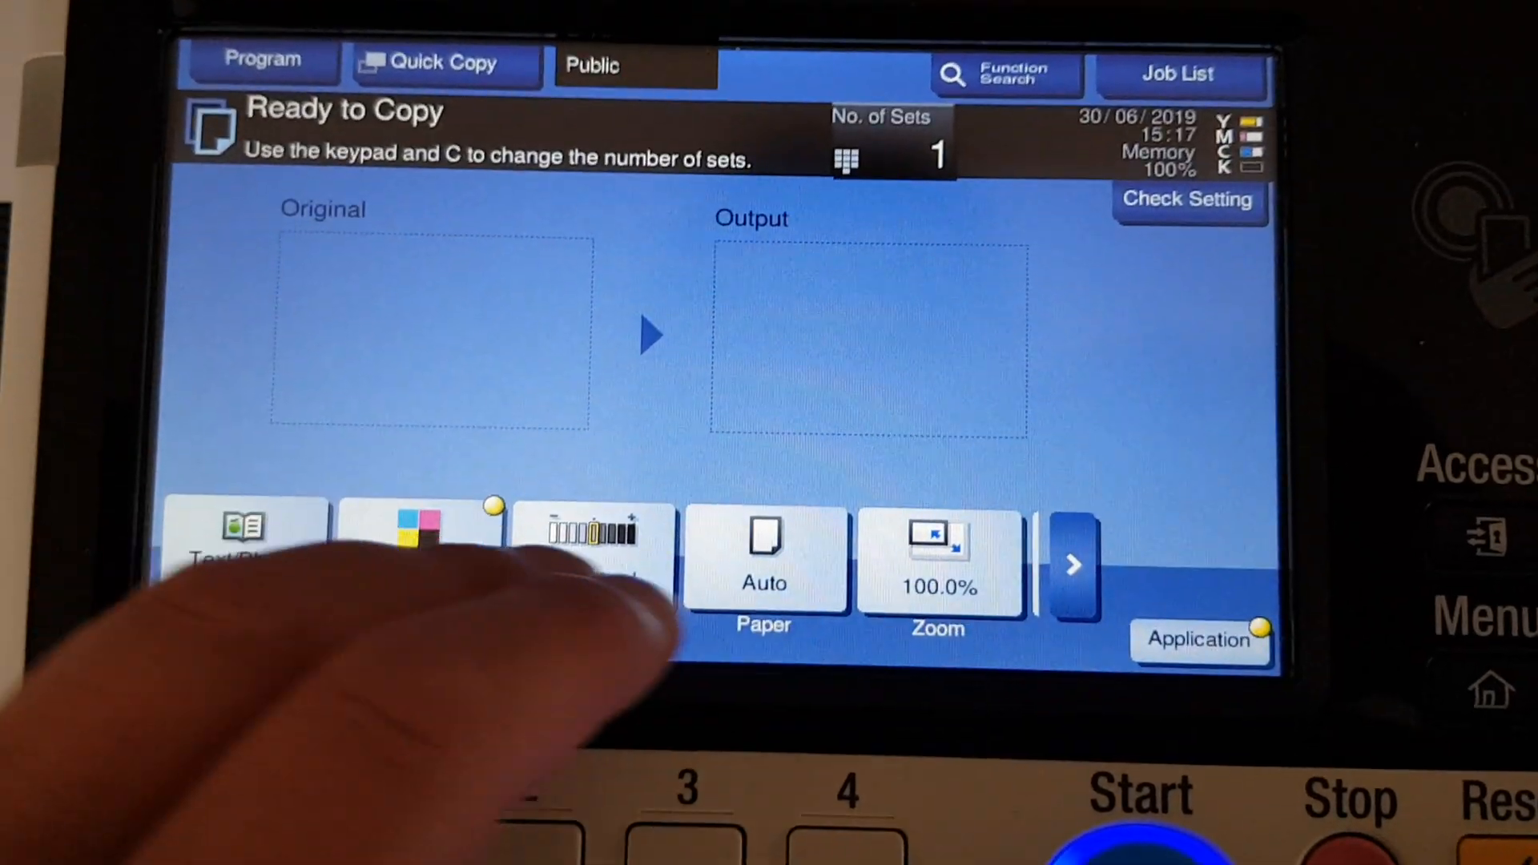
pyautogui.click(765, 600)
pyautogui.click(520, 249)
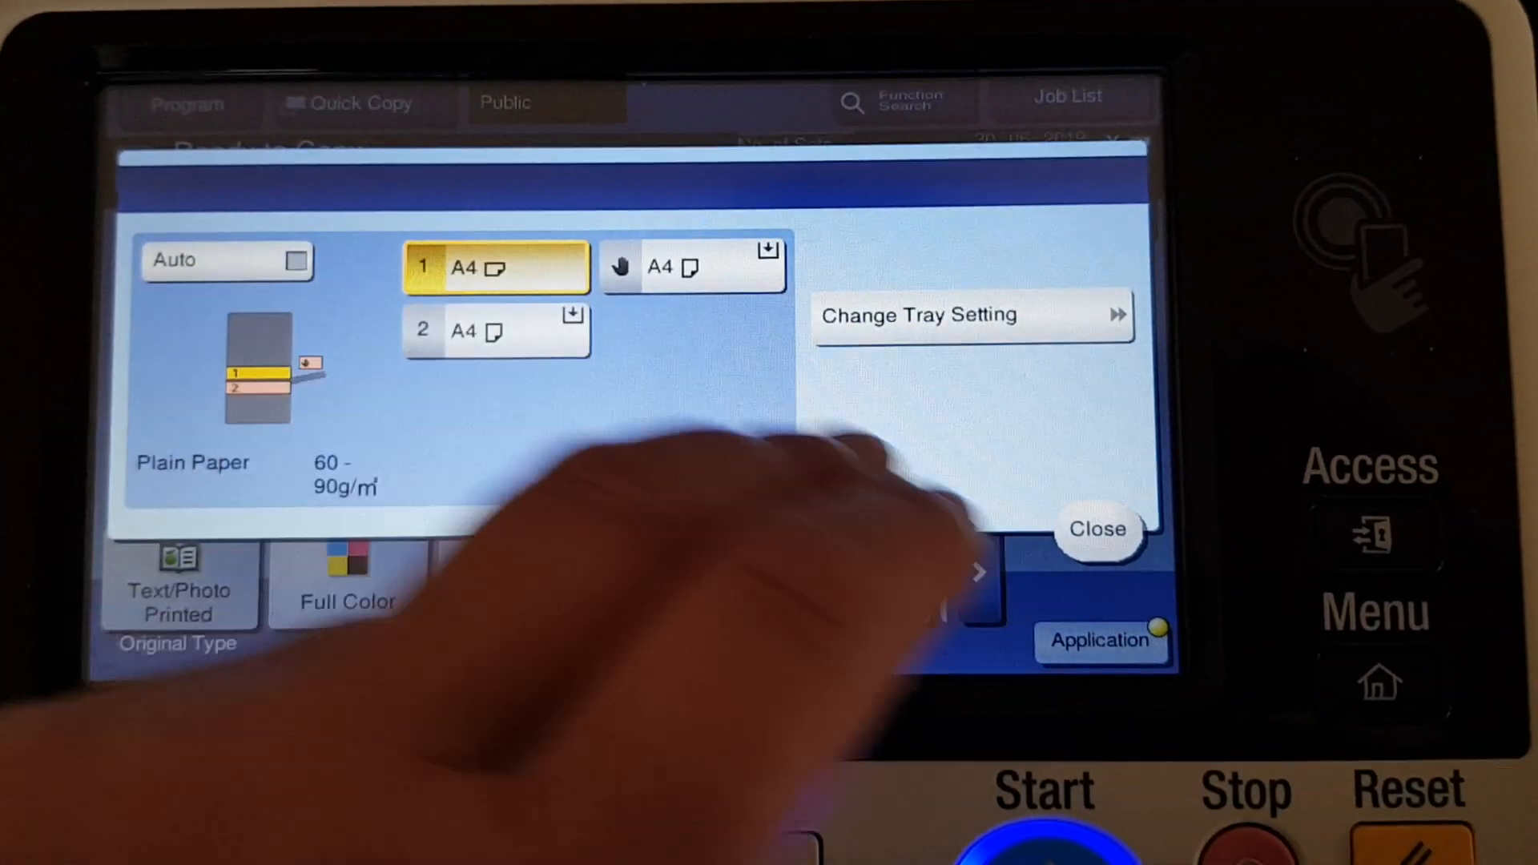
pyautogui.click(1106, 513)
# Set the zoom to 400% and move on to the extra copy functions.
pyautogui.click(782, 577)
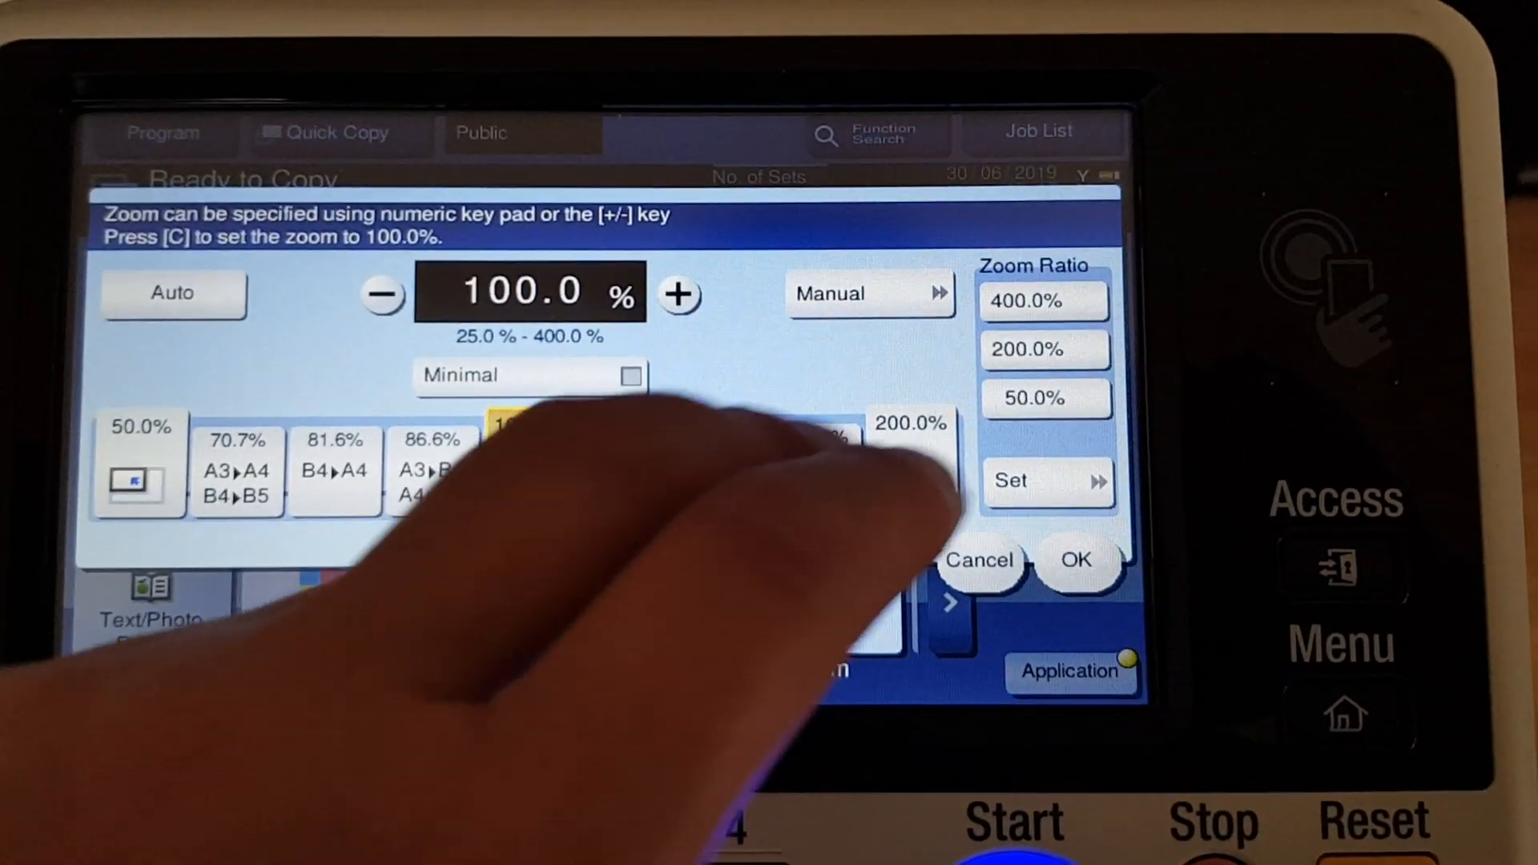
pyautogui.click(1107, 577)
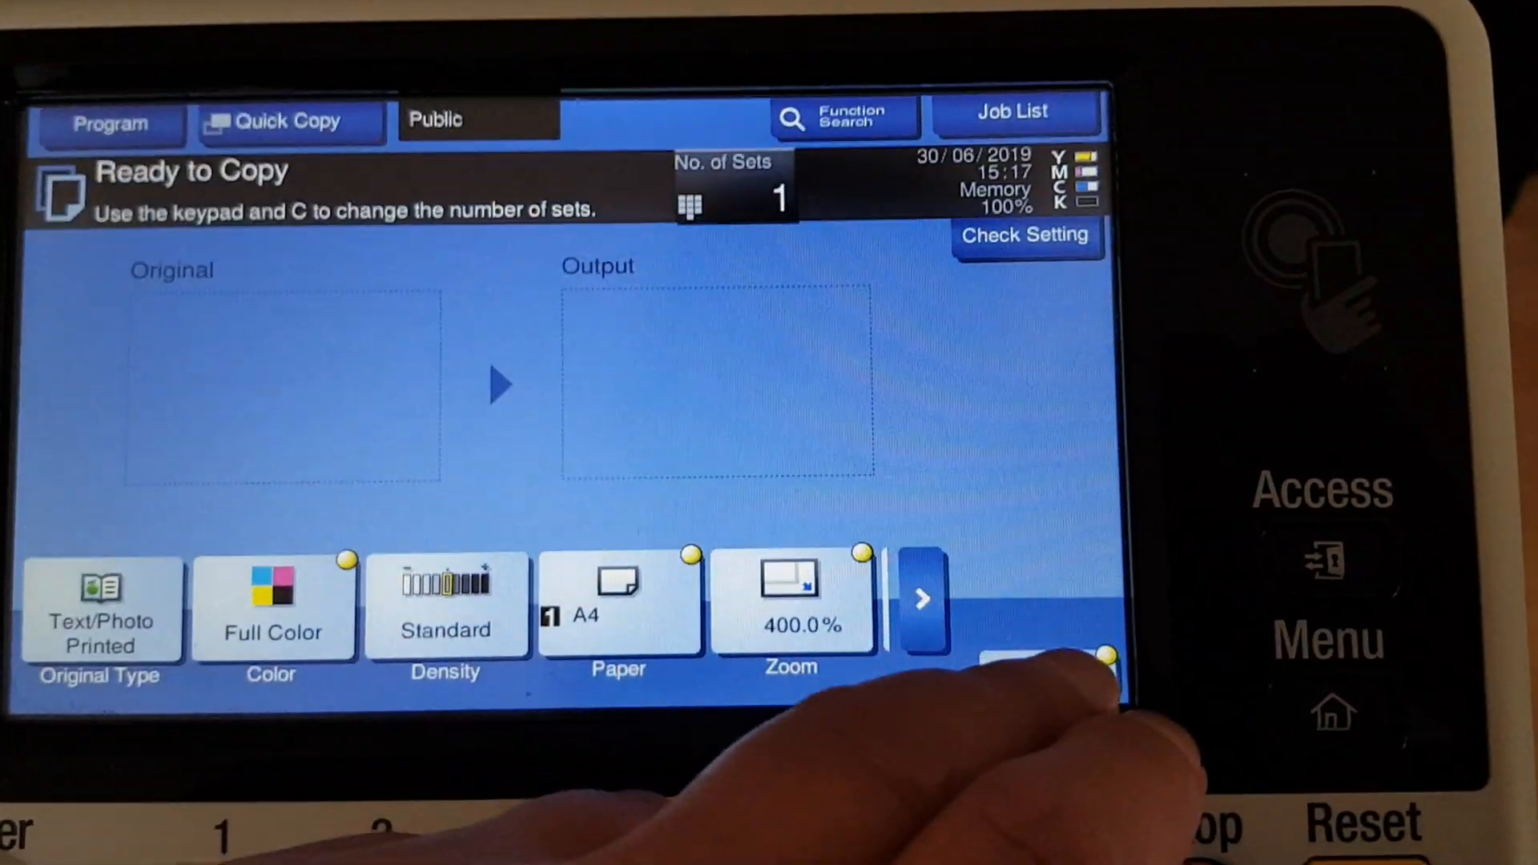
# In Color Adjust under Application, lower the copy density to -2.
pyautogui.click(921, 601)
pyautogui.moveTo(721, 241); pyautogui.dragTo(301, 264)
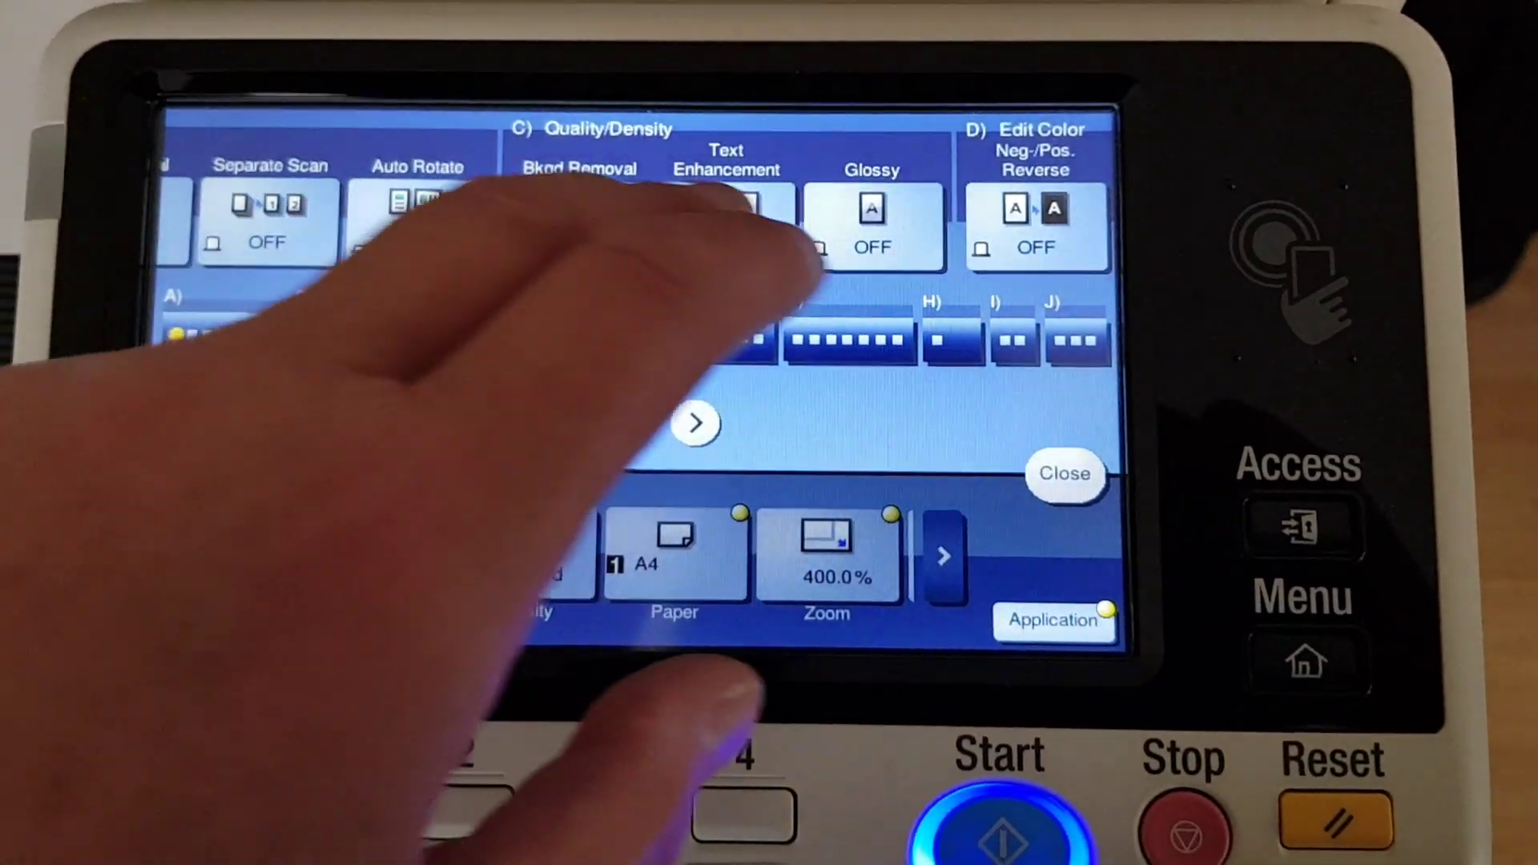
pyautogui.moveTo(781, 240); pyautogui.dragTo(361, 241)
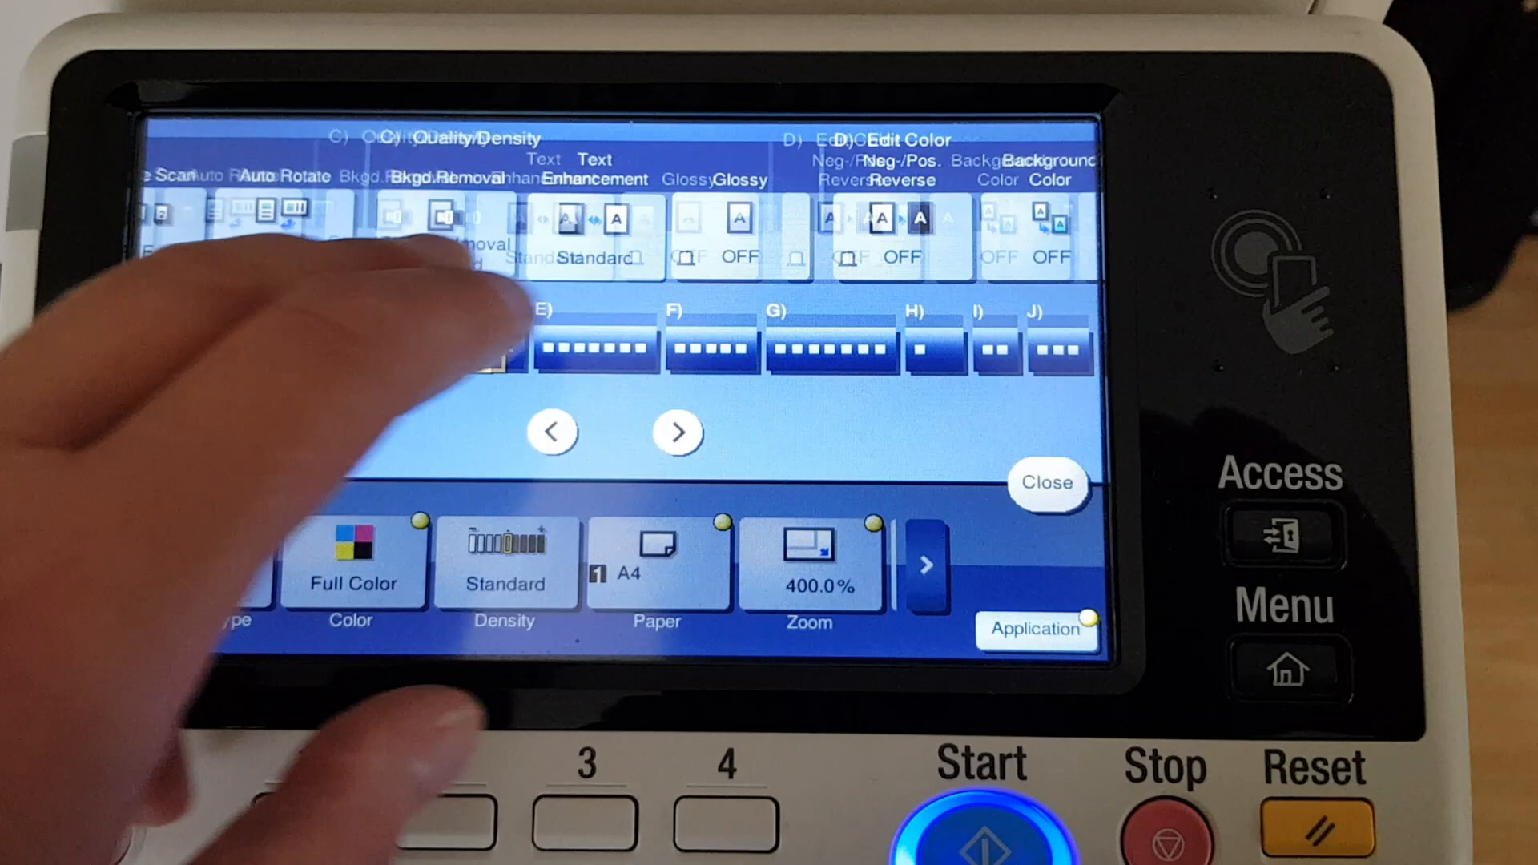
pyautogui.click(845, 186)
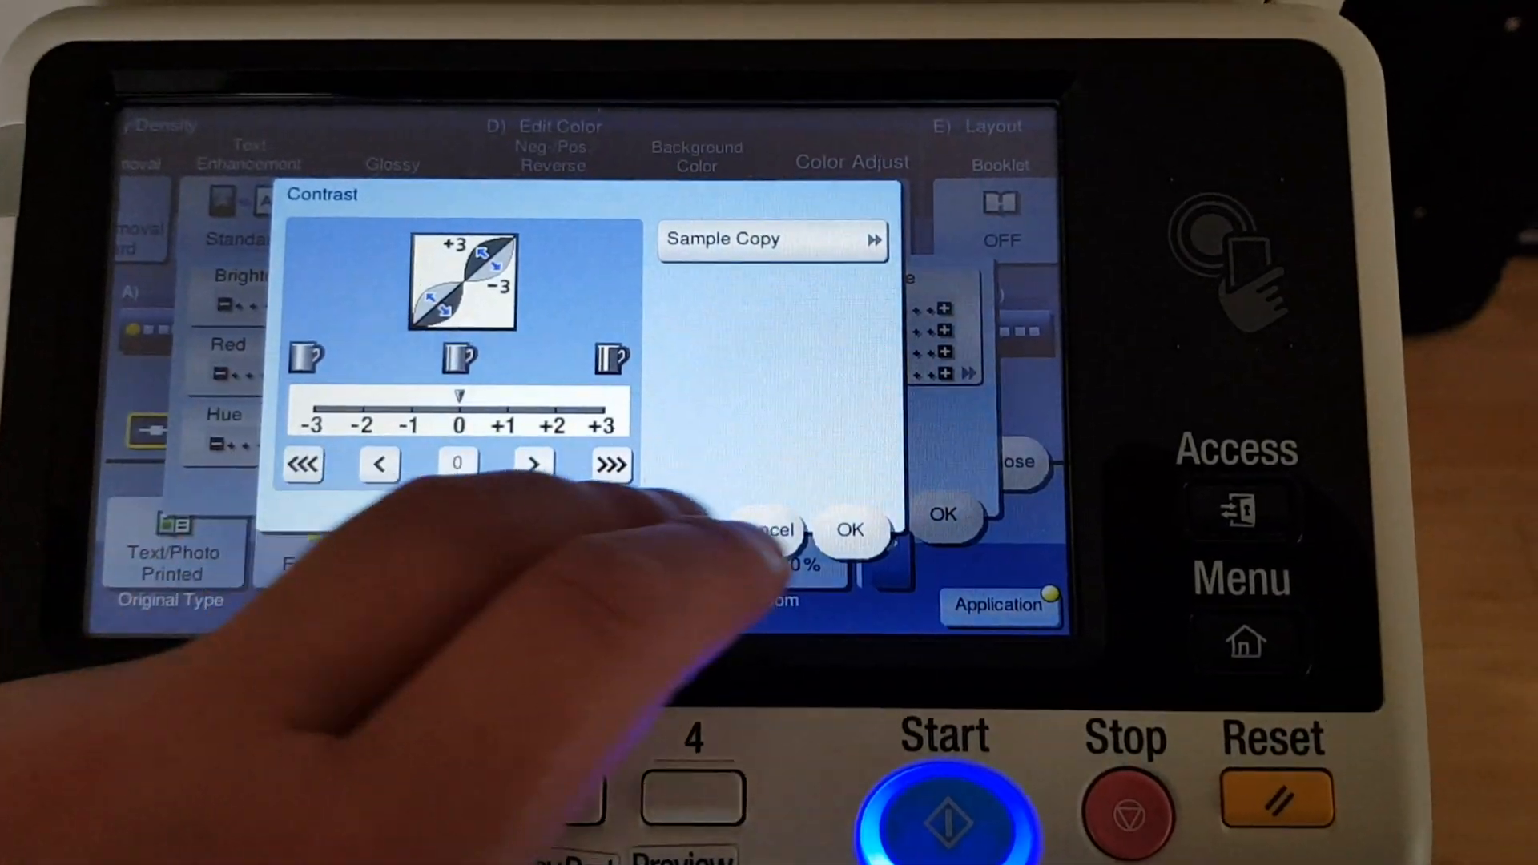
pyautogui.click(864, 526)
pyautogui.click(474, 470)
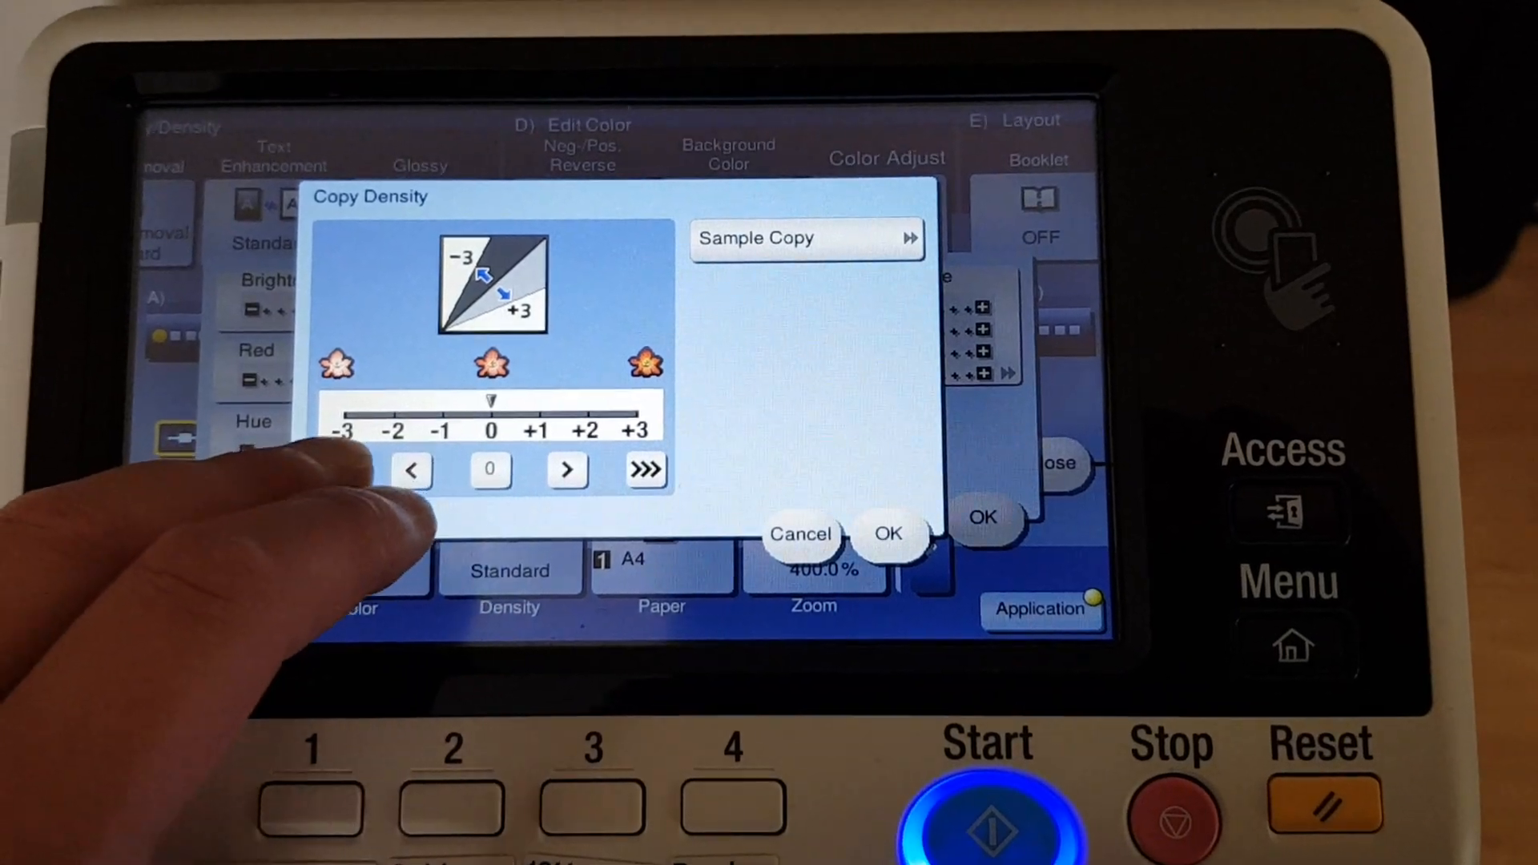
pyautogui.click(474, 471)
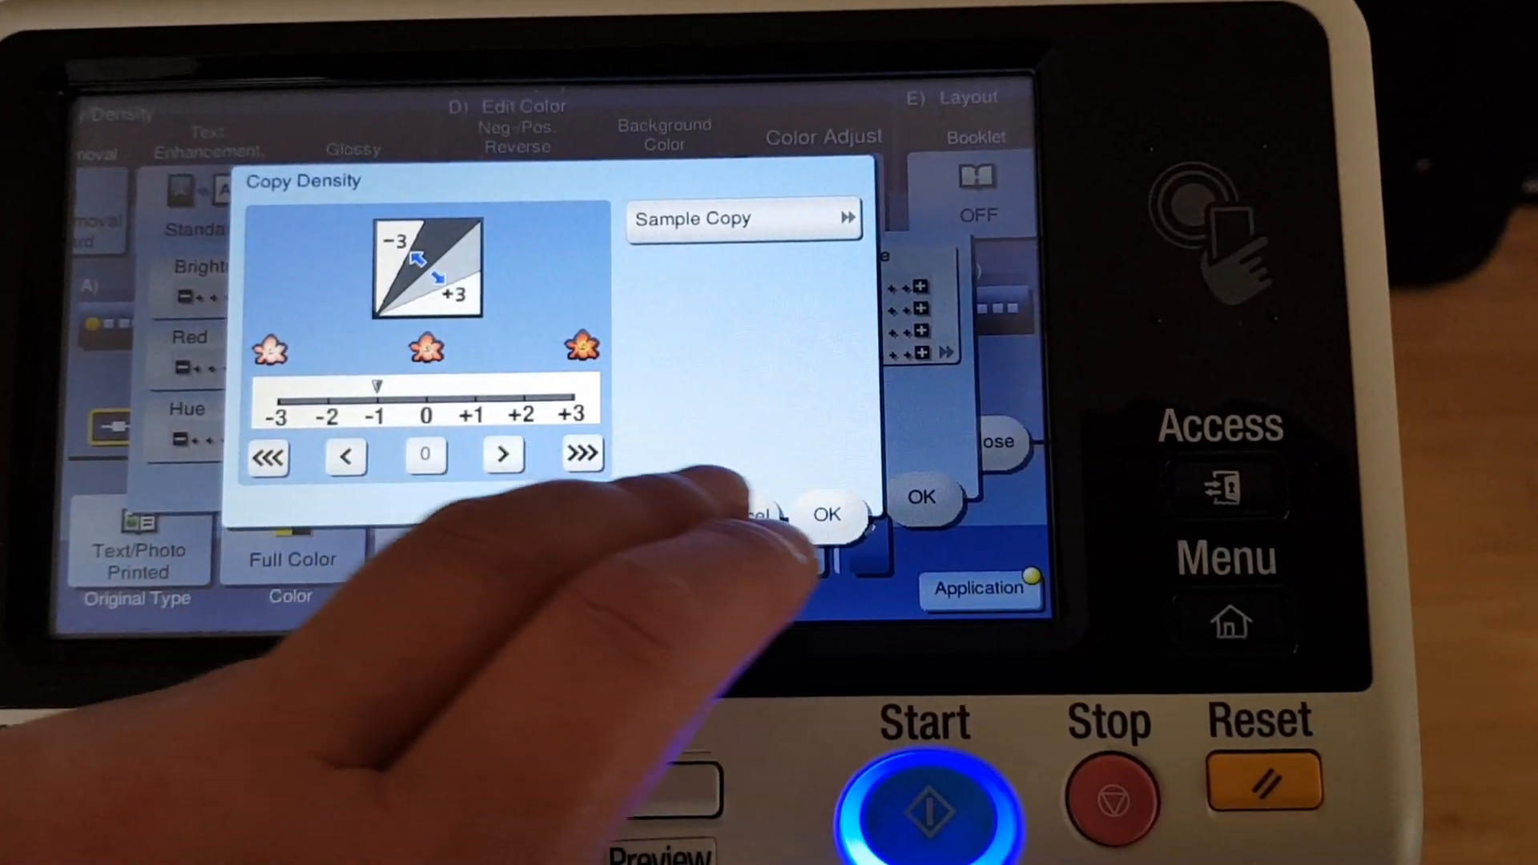
pyautogui.click(850, 519)
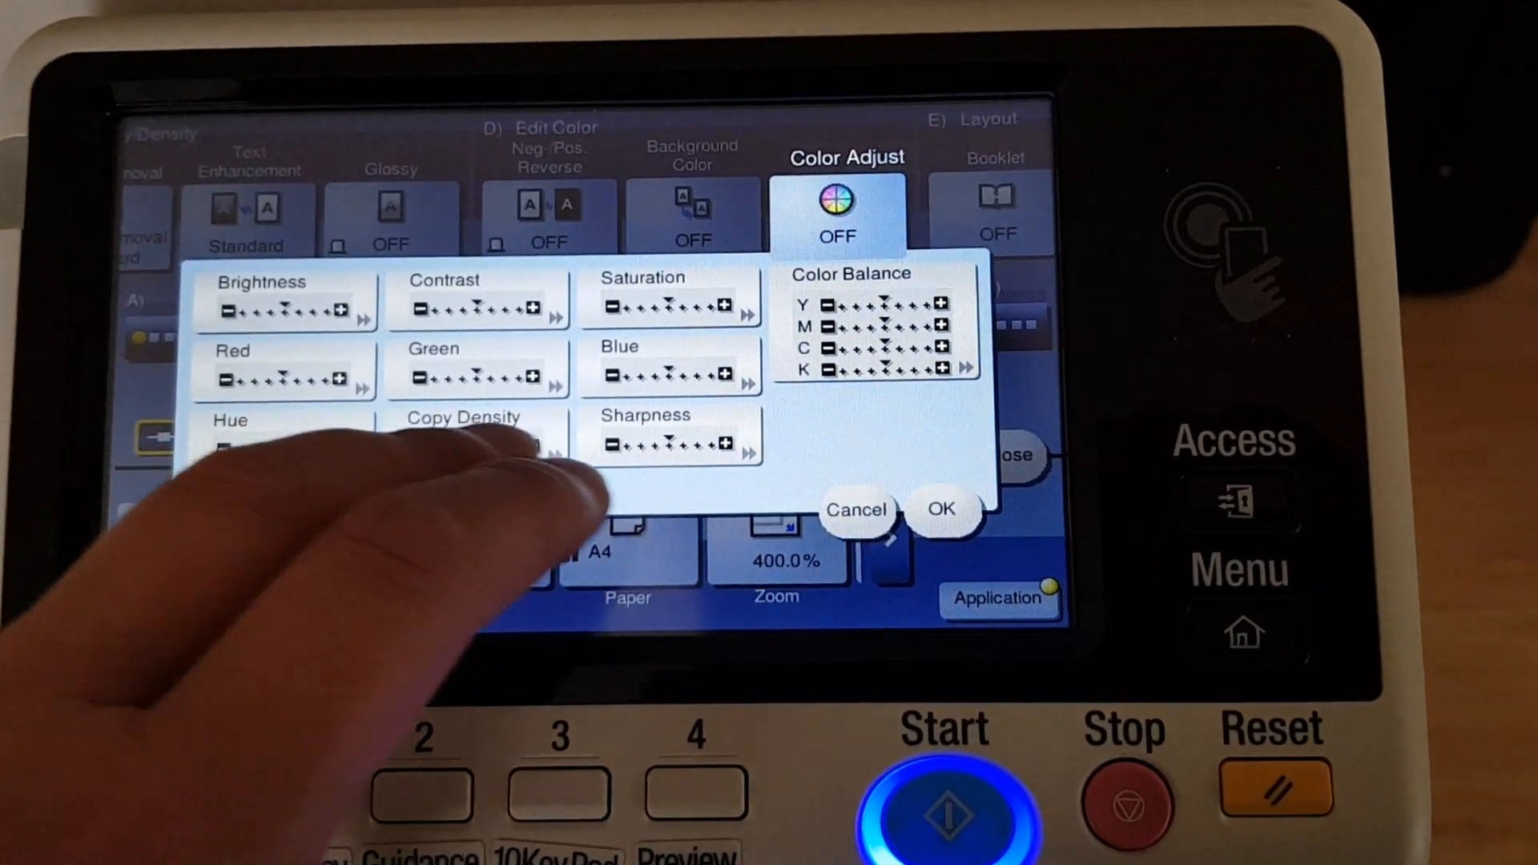
# Review the sharpness and saturation adjustments without changing them.
pyautogui.click(650, 445)
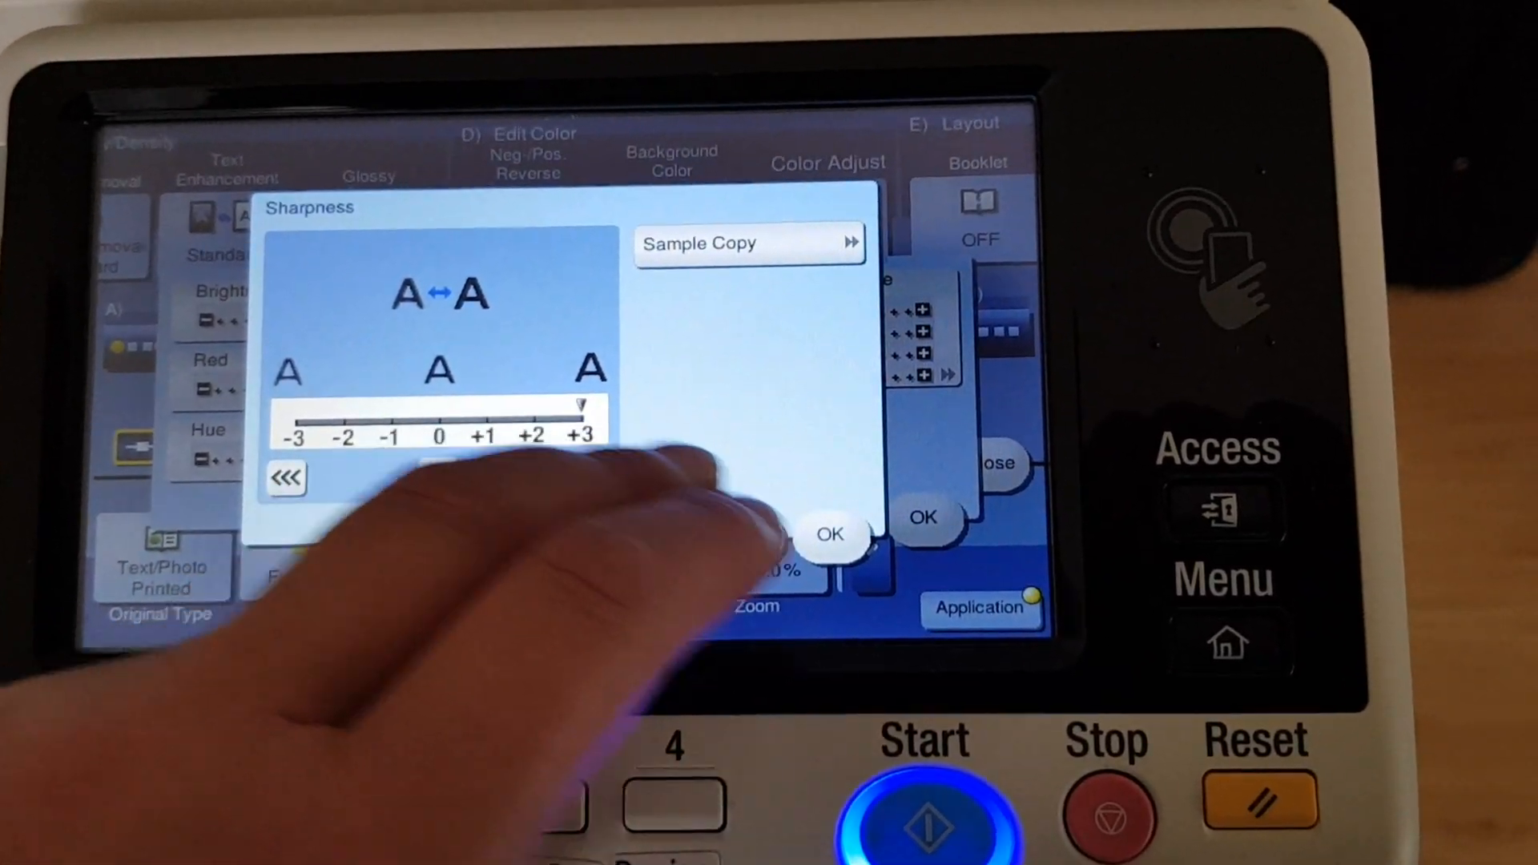
pyautogui.click(844, 516)
pyautogui.click(612, 300)
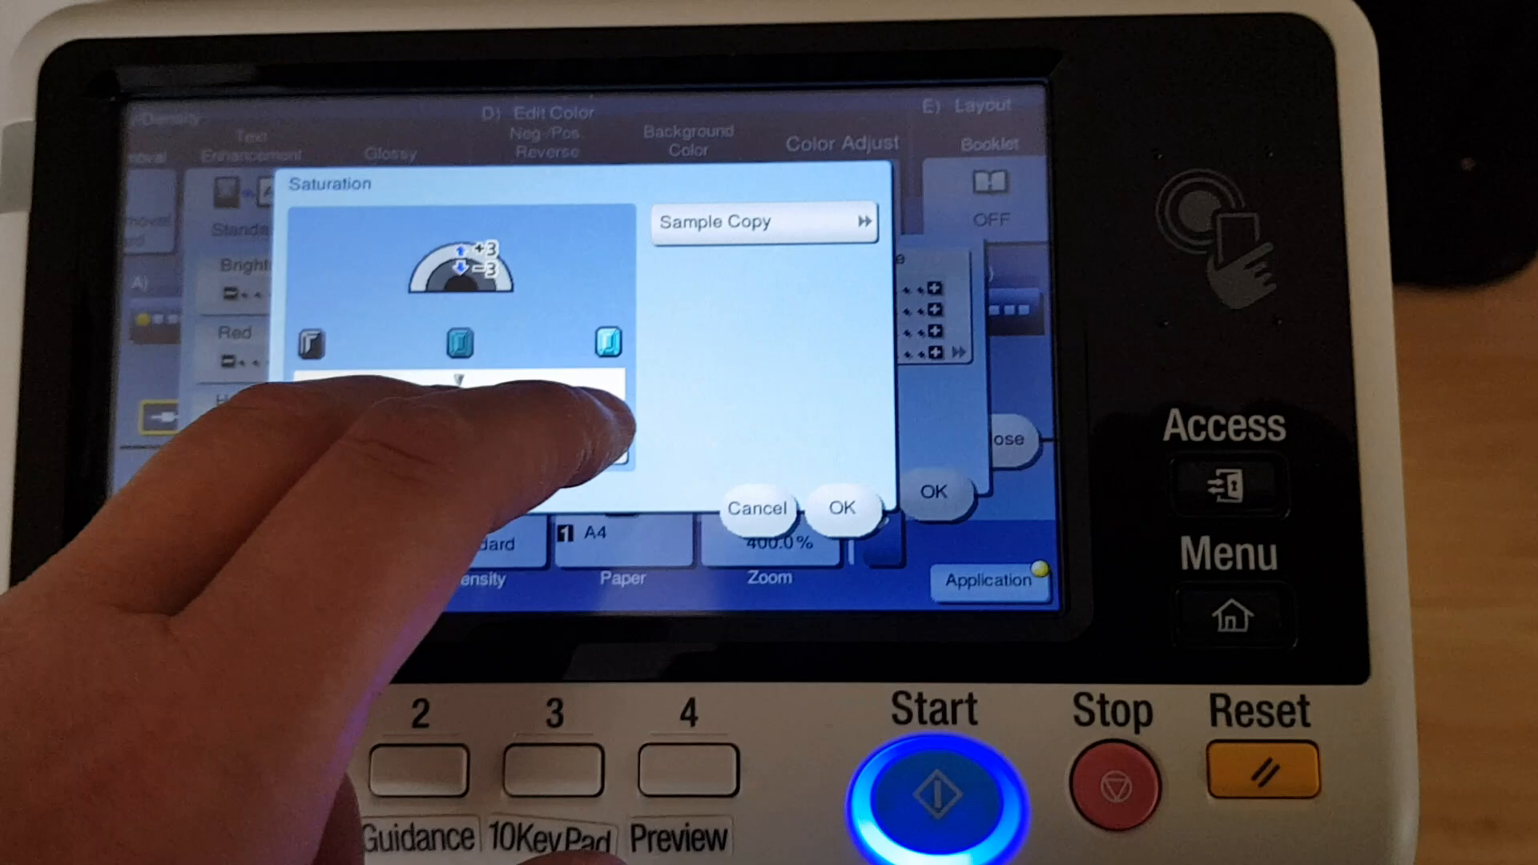
pyautogui.click(840, 508)
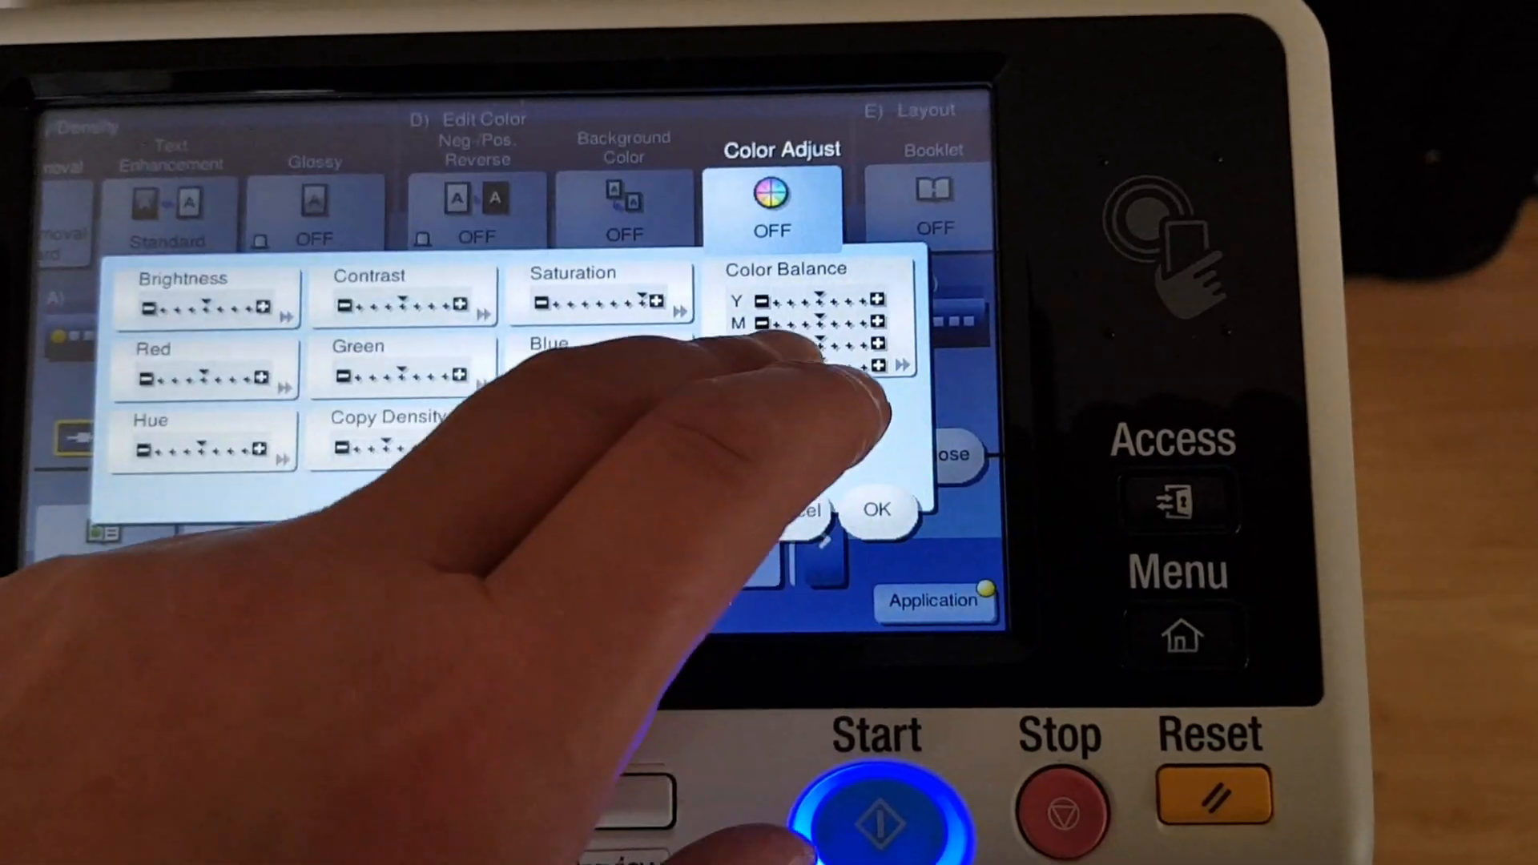
# Adjust the colour balance across yellow, magenta, cyan and black and confirm it.
pyautogui.click(793, 325)
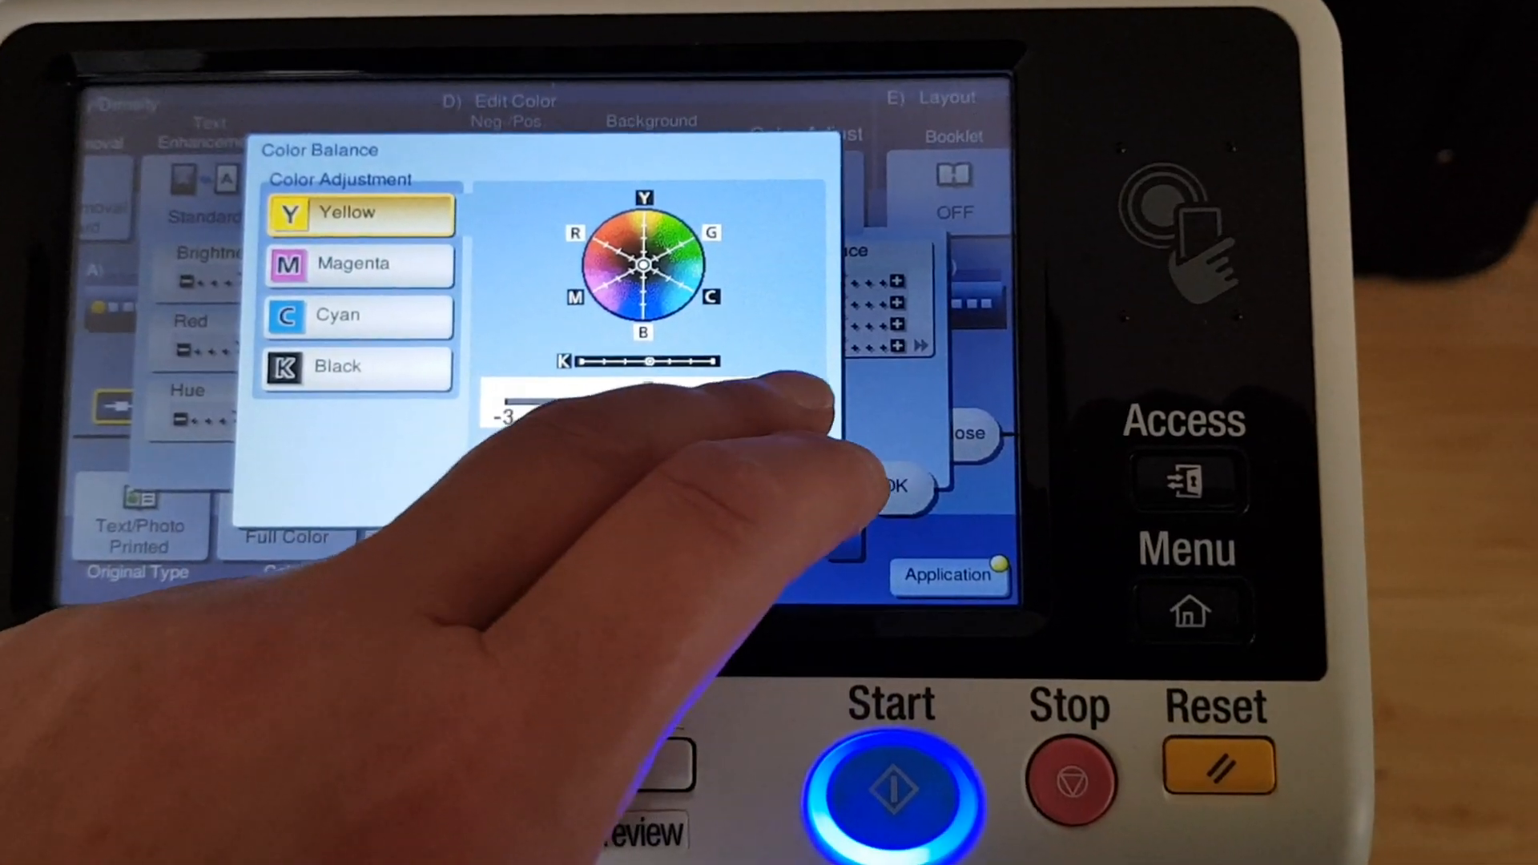
pyautogui.click(358, 264)
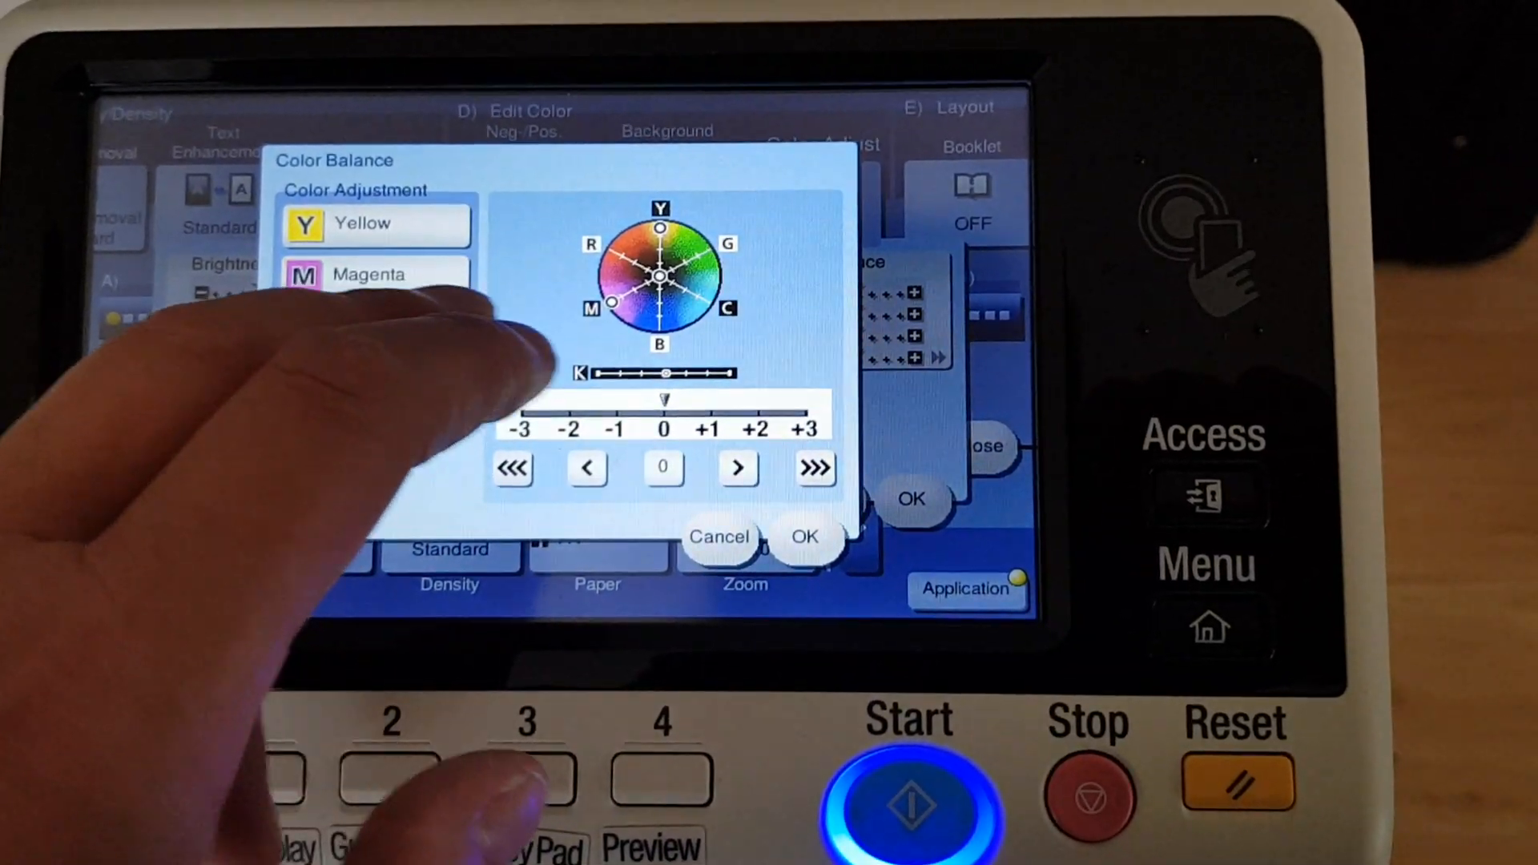
pyautogui.click(375, 325)
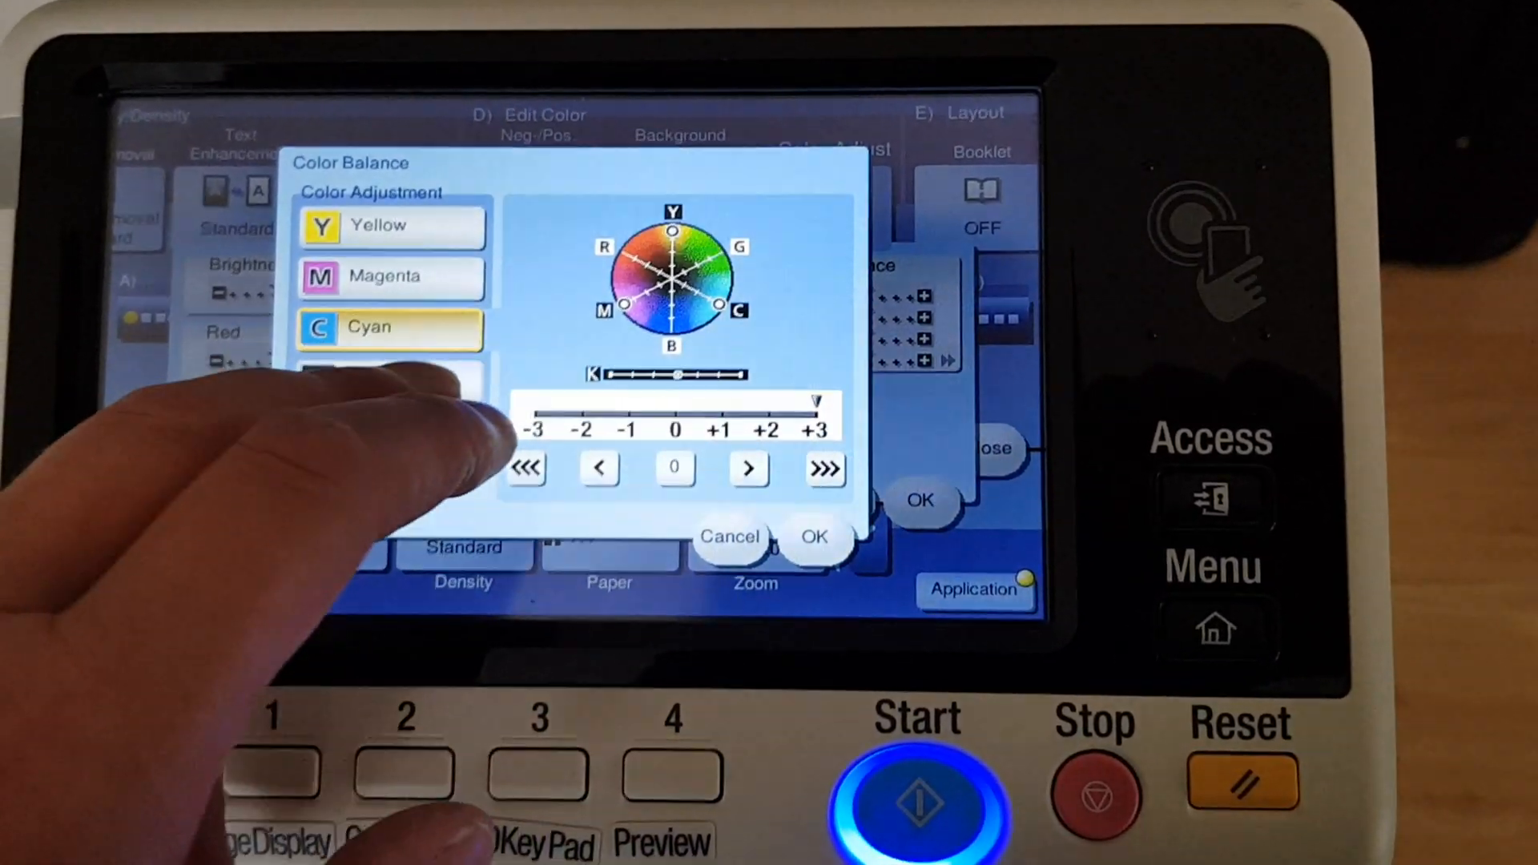
pyautogui.click(388, 387)
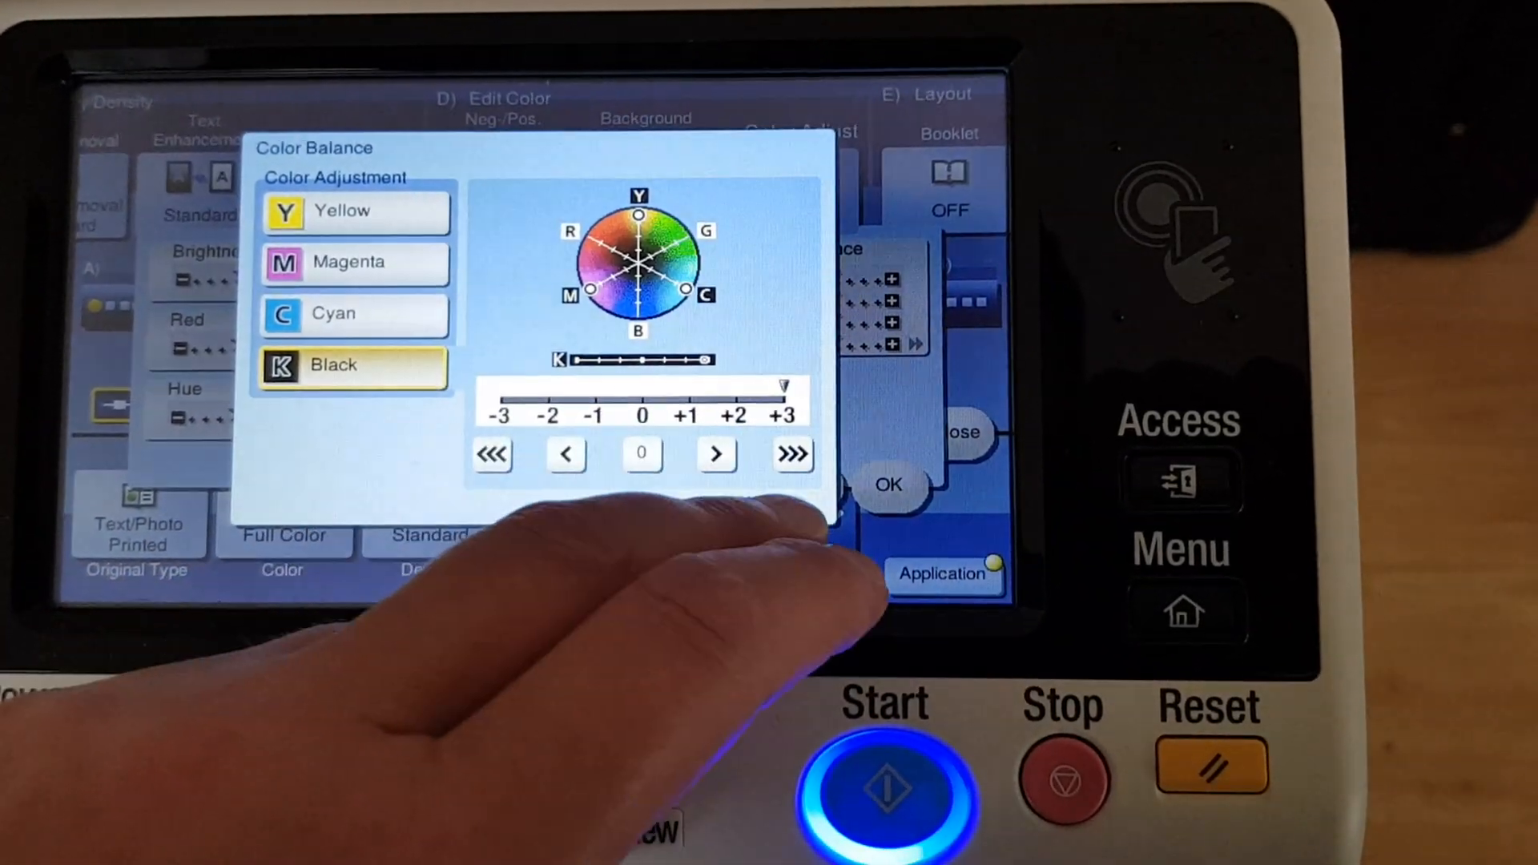
pyautogui.click(961, 577)
# Return to the ready-to-copy screen so the 370% by 400% copy can print.
pyautogui.click(949, 440)
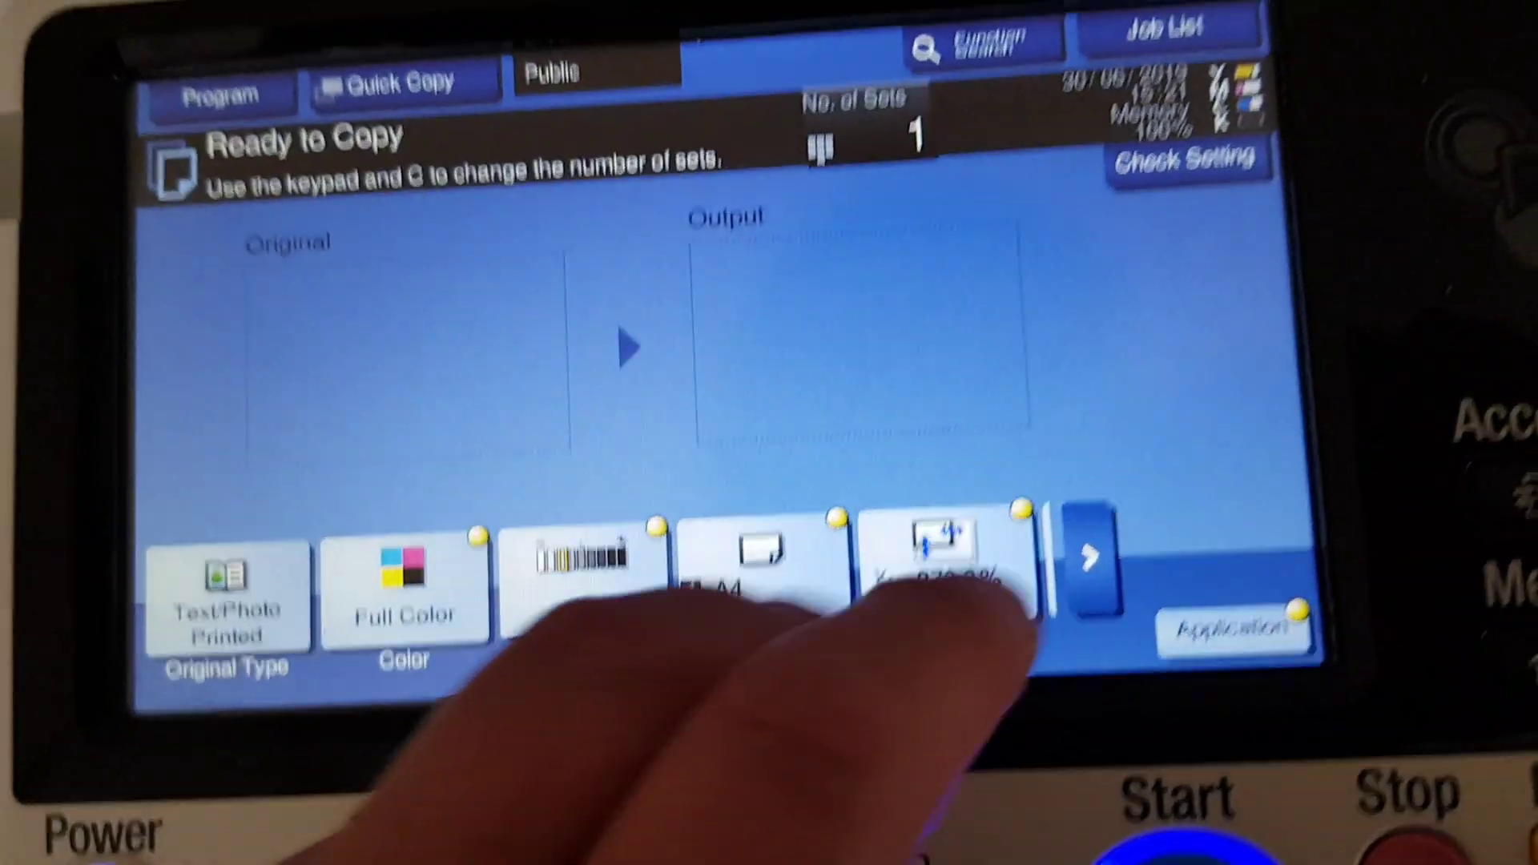
# Bring up manual X/Y zoom entry and start editing the horizontal value.
pyautogui.click(950, 564)
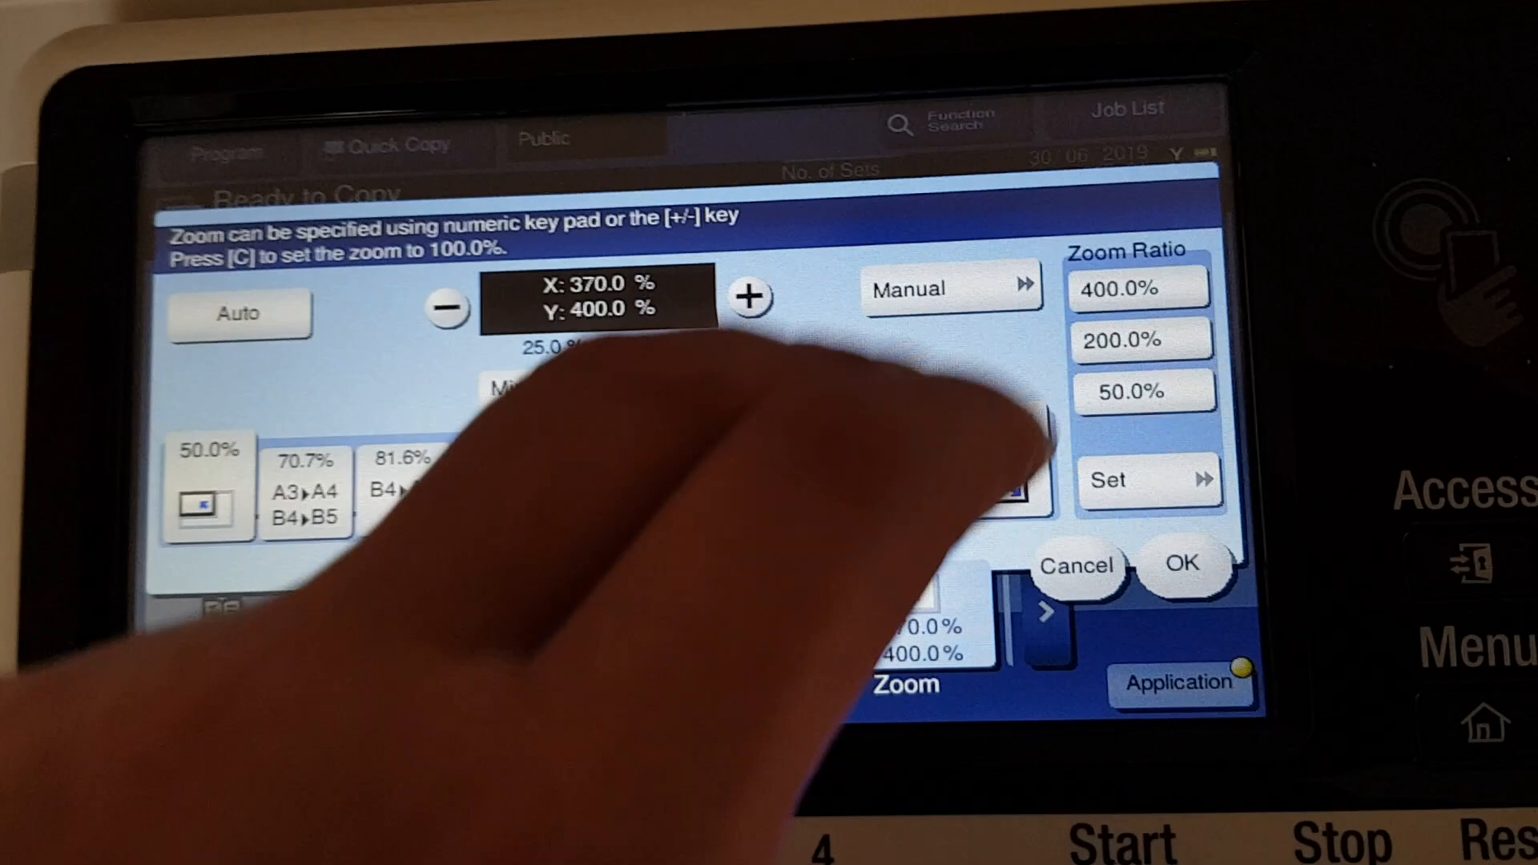
pyautogui.click(949, 276)
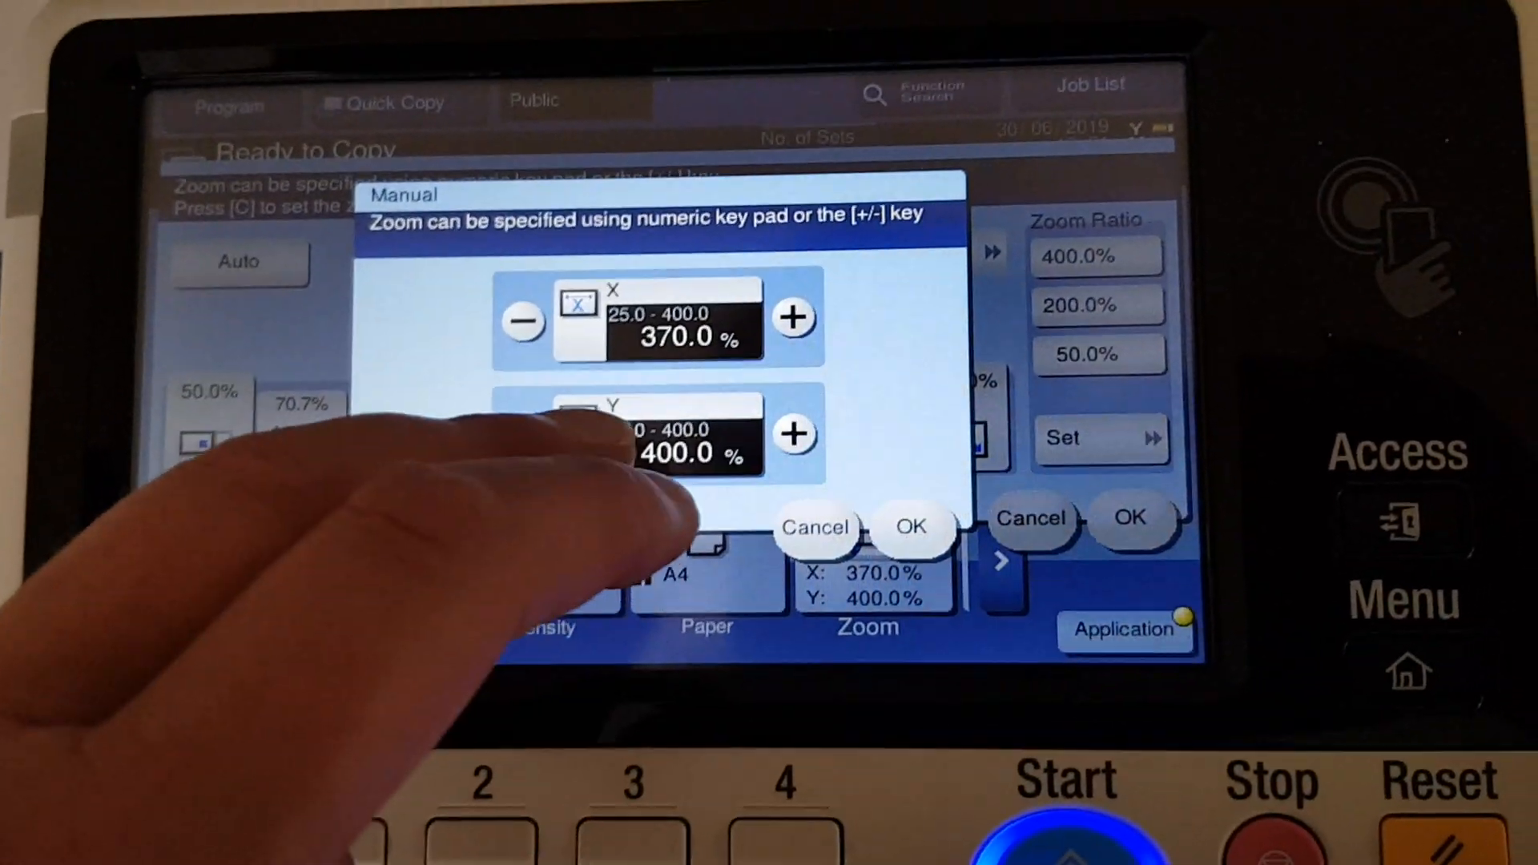
pyautogui.click(674, 403)
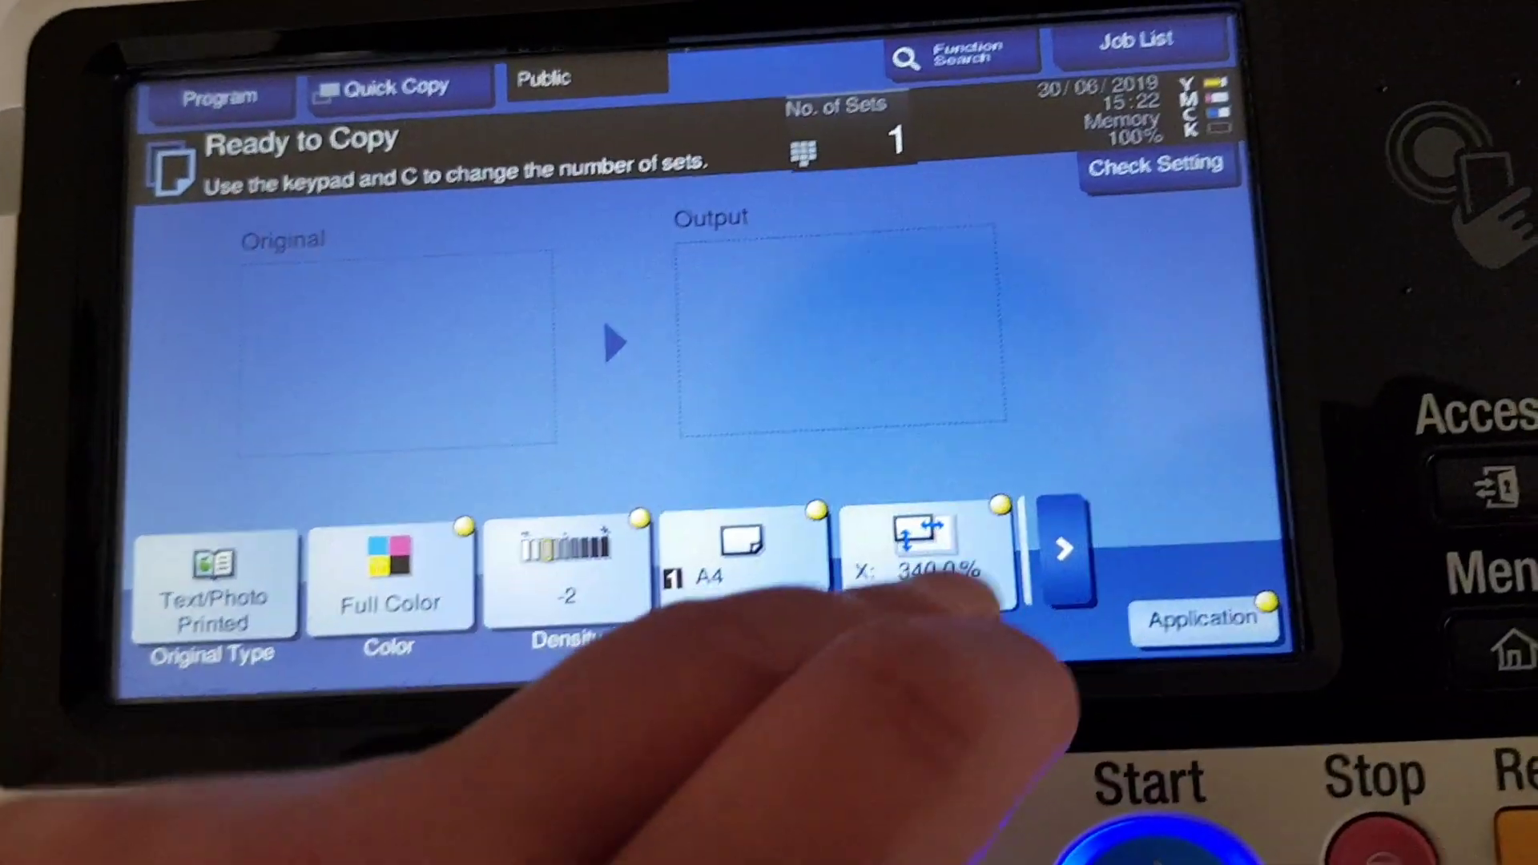
# Enter a horizontal zoom of 320% on the keypad, keeping vertical at 400%, and confirm.
pyautogui.click(917, 619)
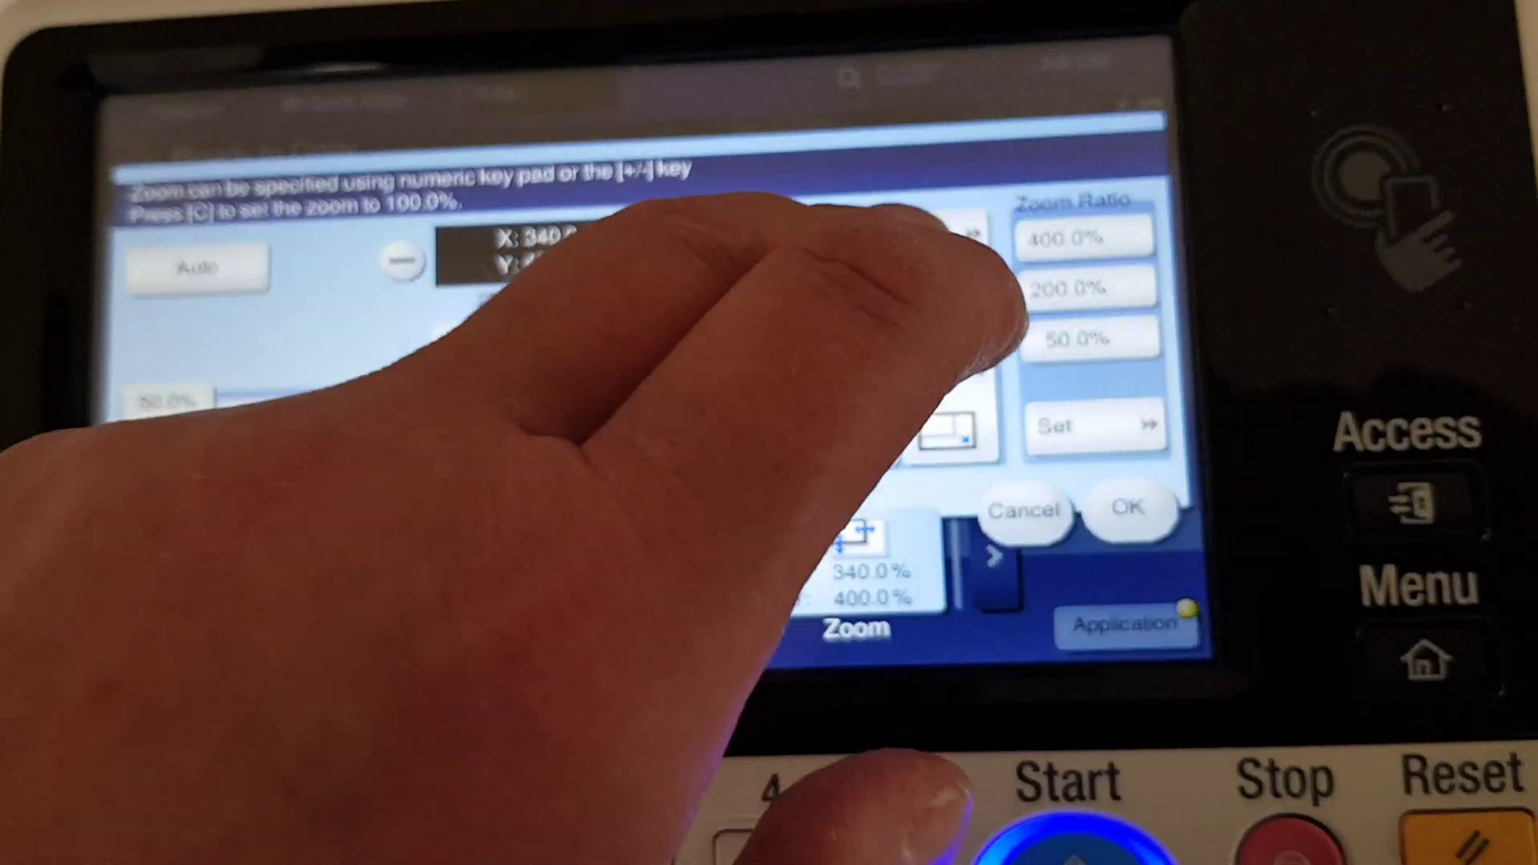
pyautogui.click(938, 284)
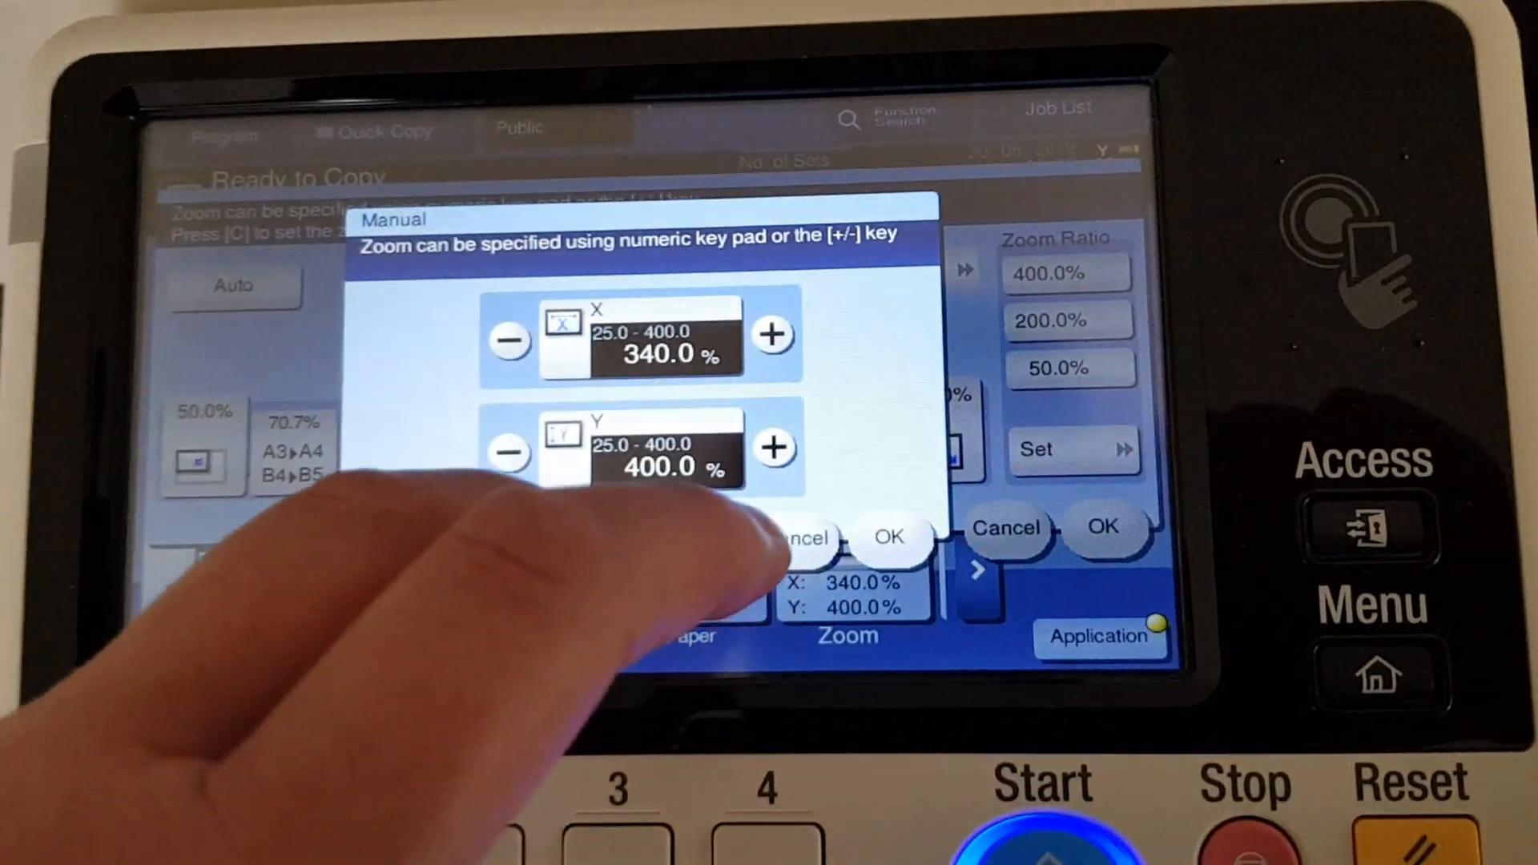
pyautogui.click(649, 342)
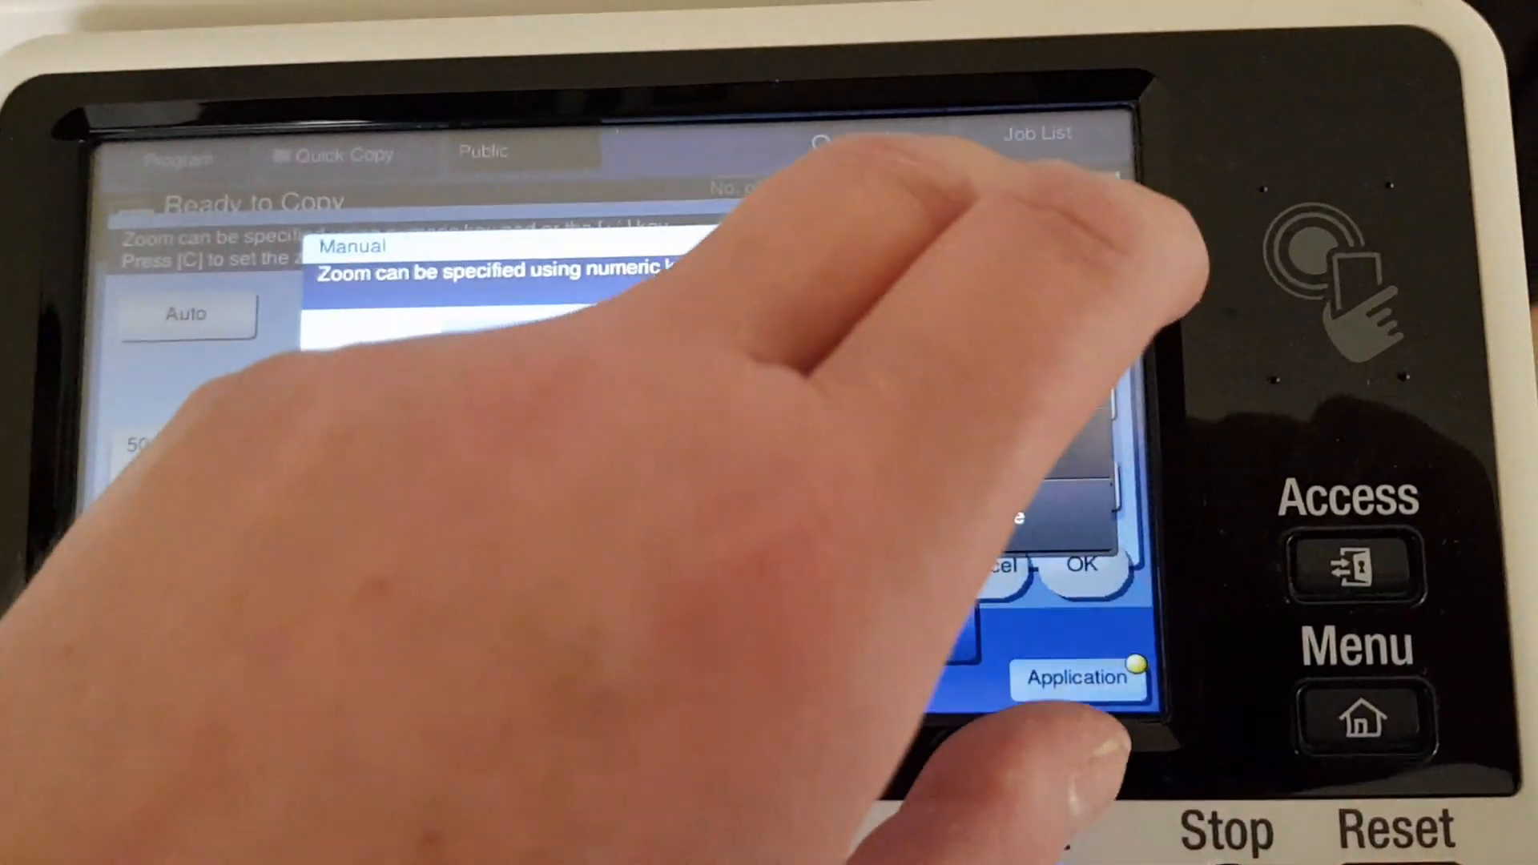
pyautogui.click(1062, 213)
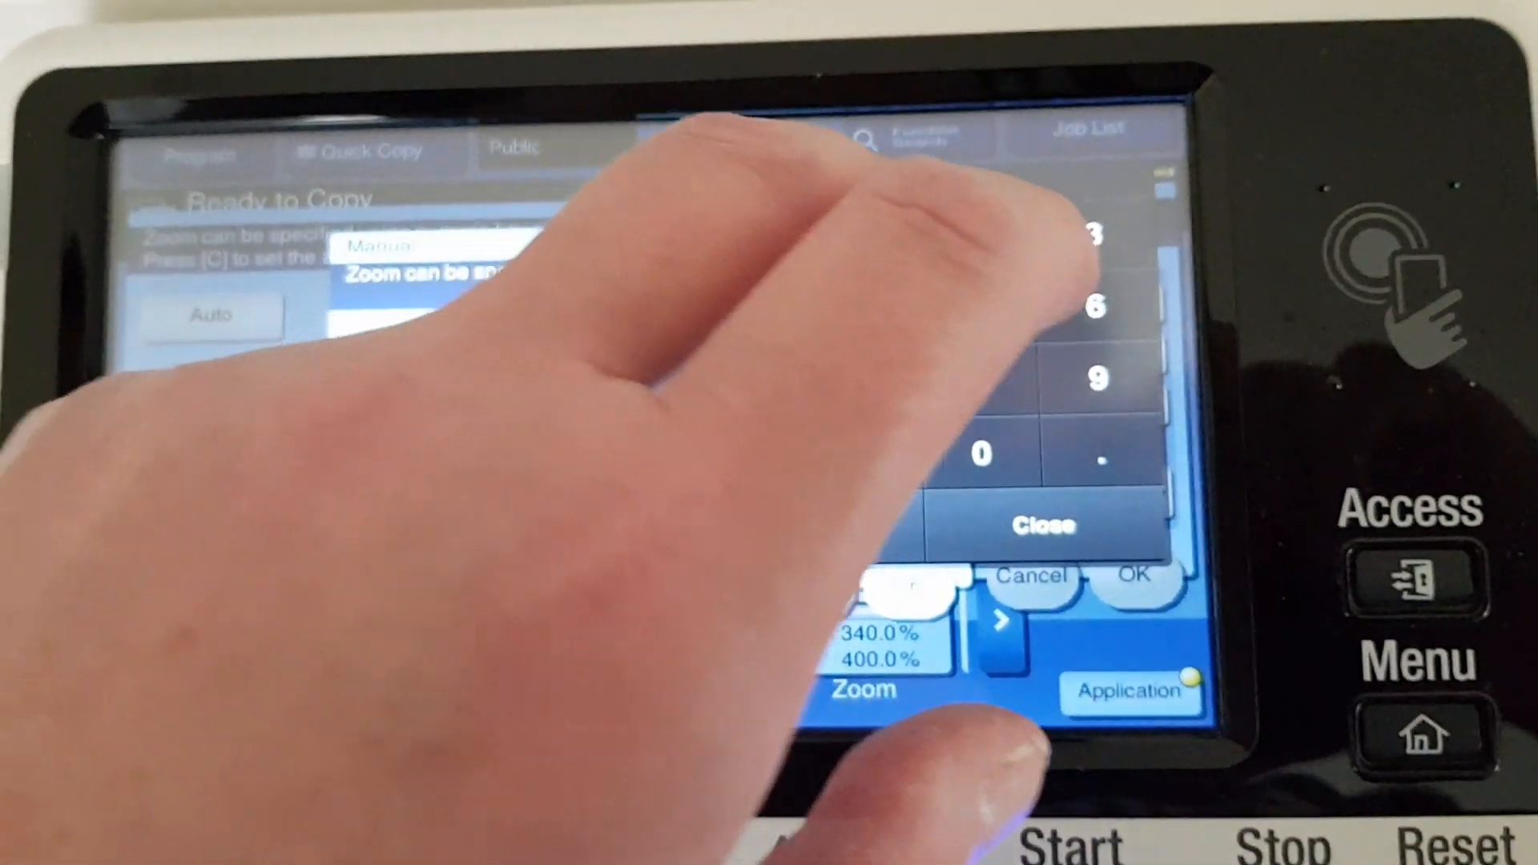
pyautogui.click(985, 240)
pyautogui.click(987, 447)
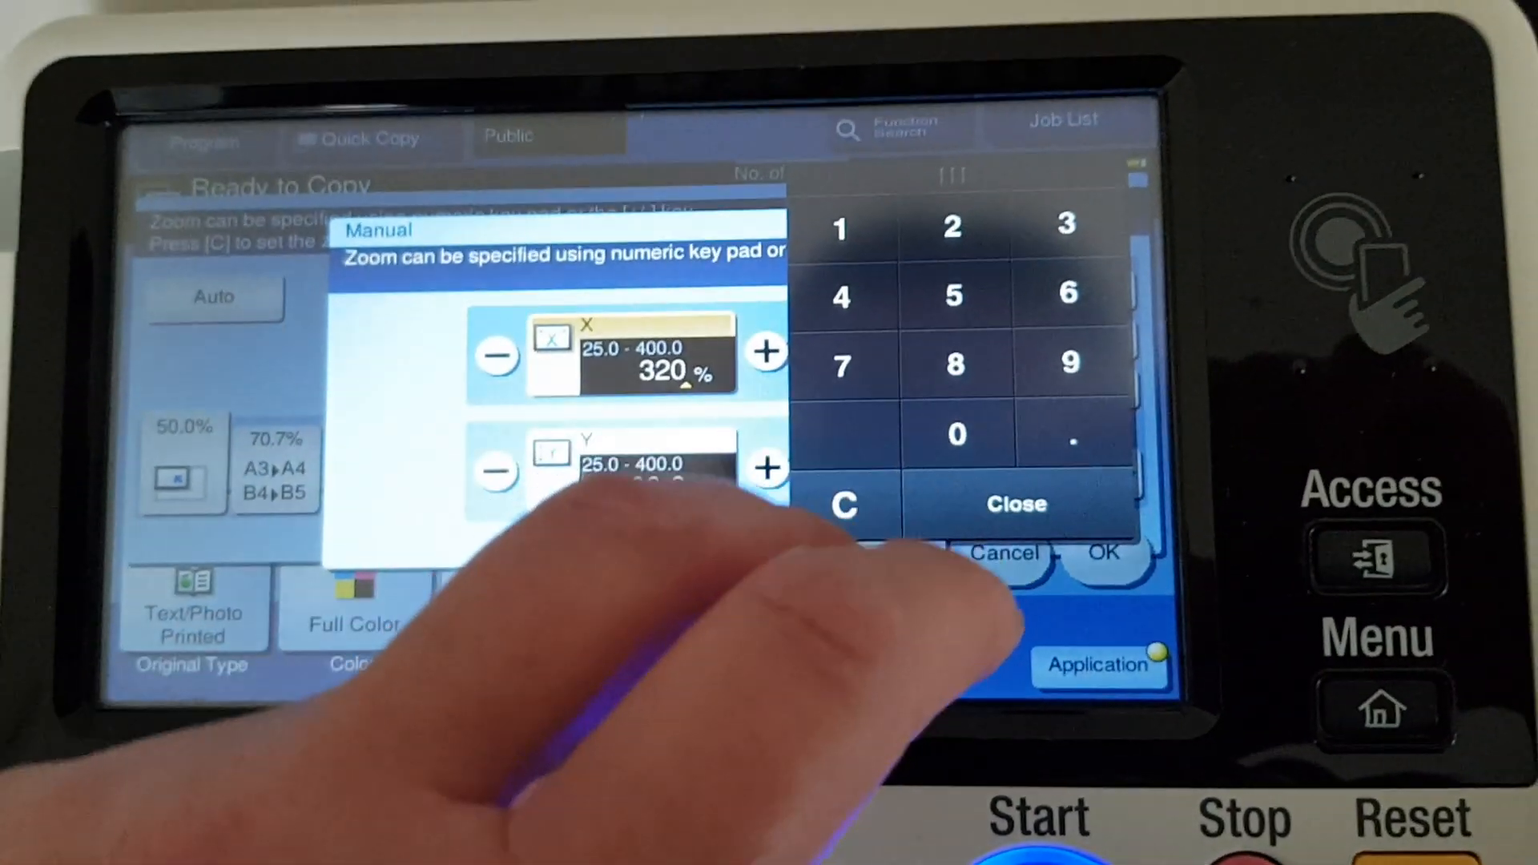
pyautogui.click(1021, 475)
pyautogui.click(1115, 524)
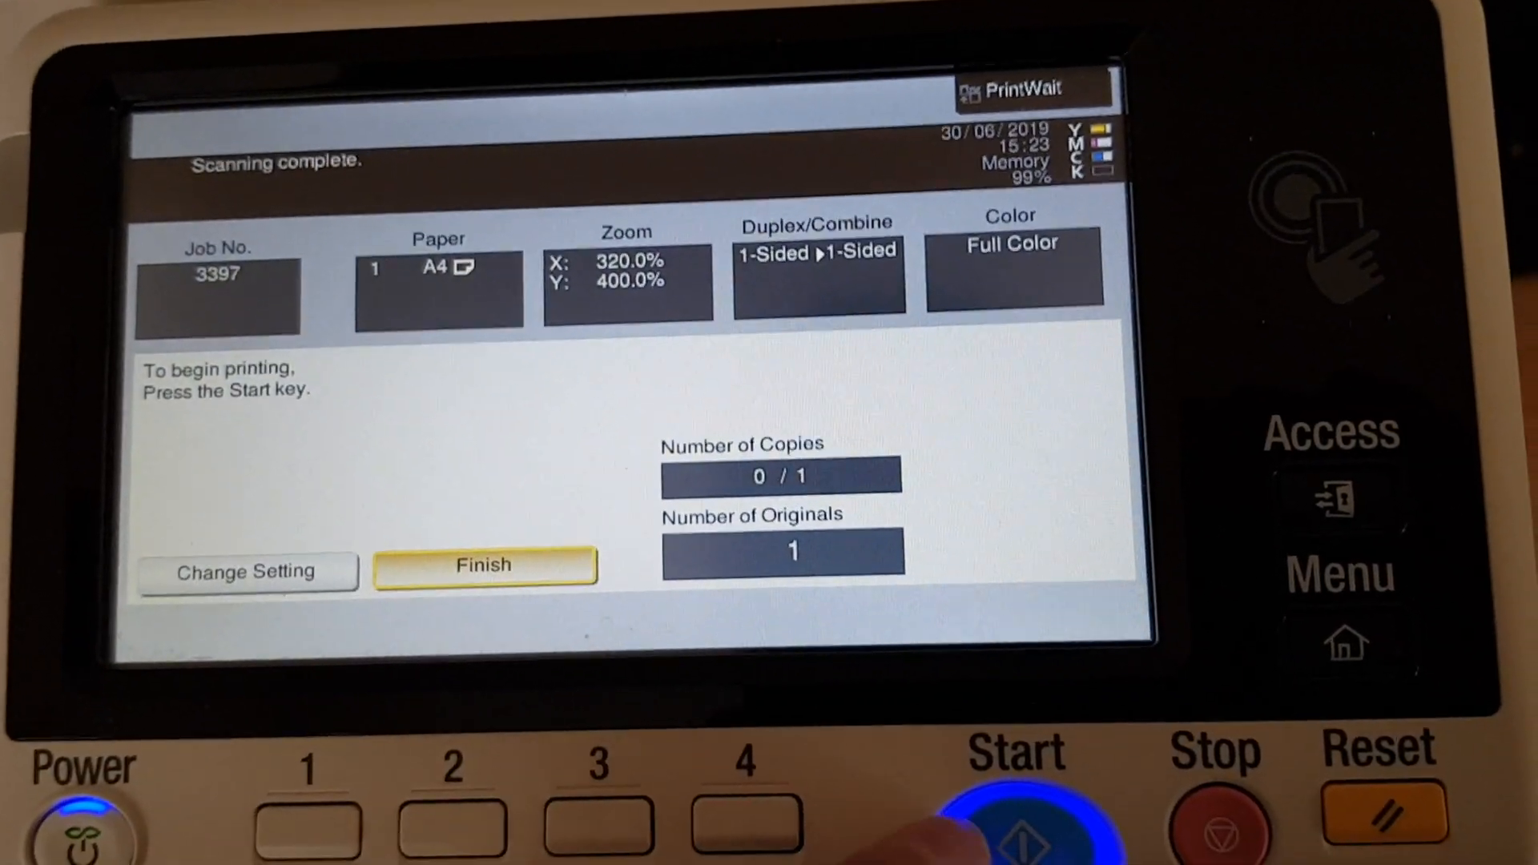
# Start printing job 3397 at X 320% by Y 400%.
pyautogui.click(1031, 848)
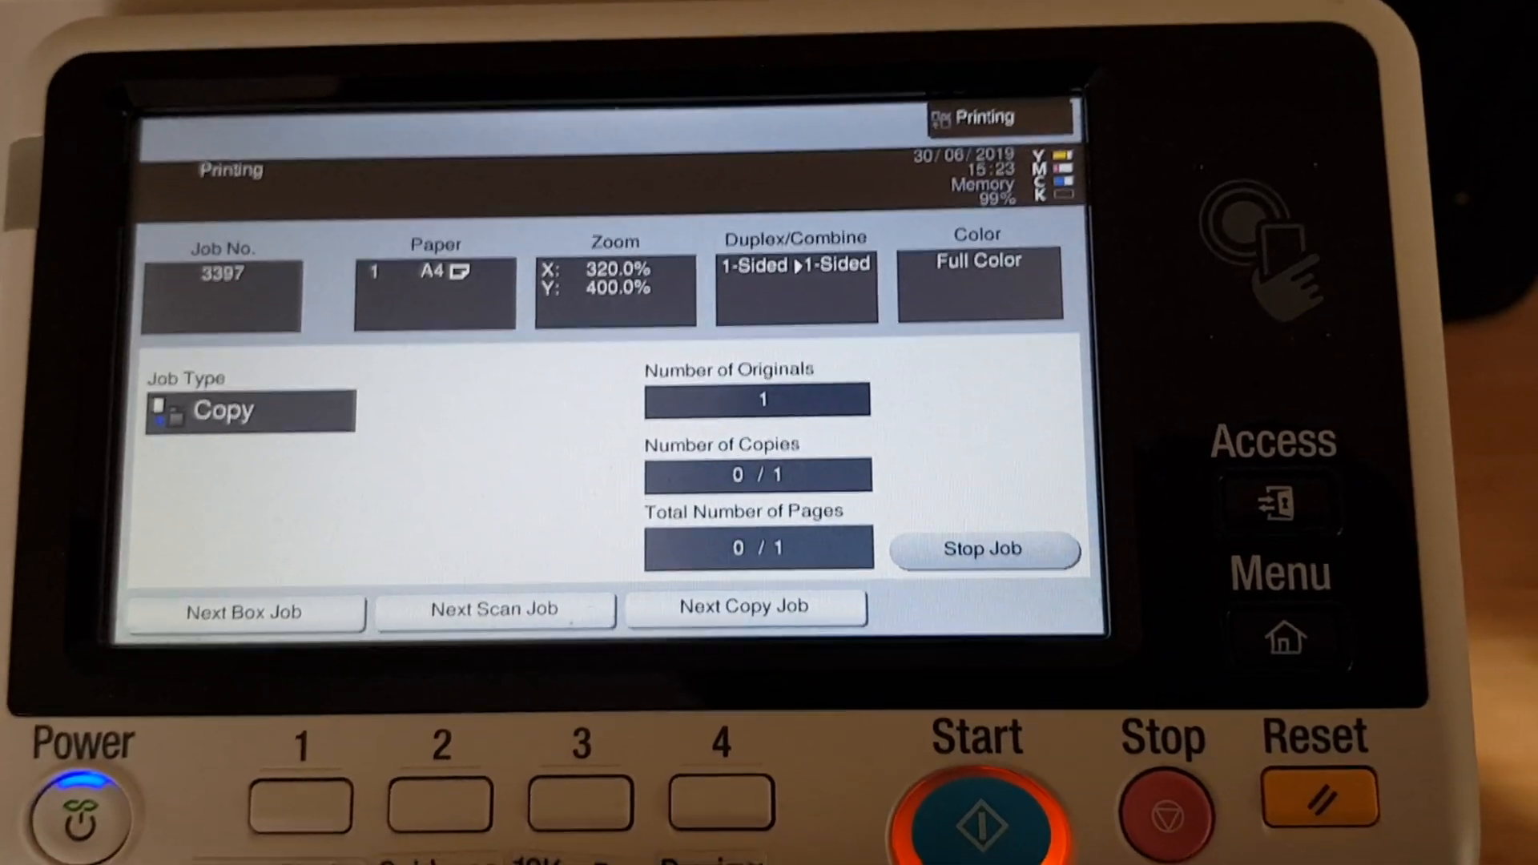